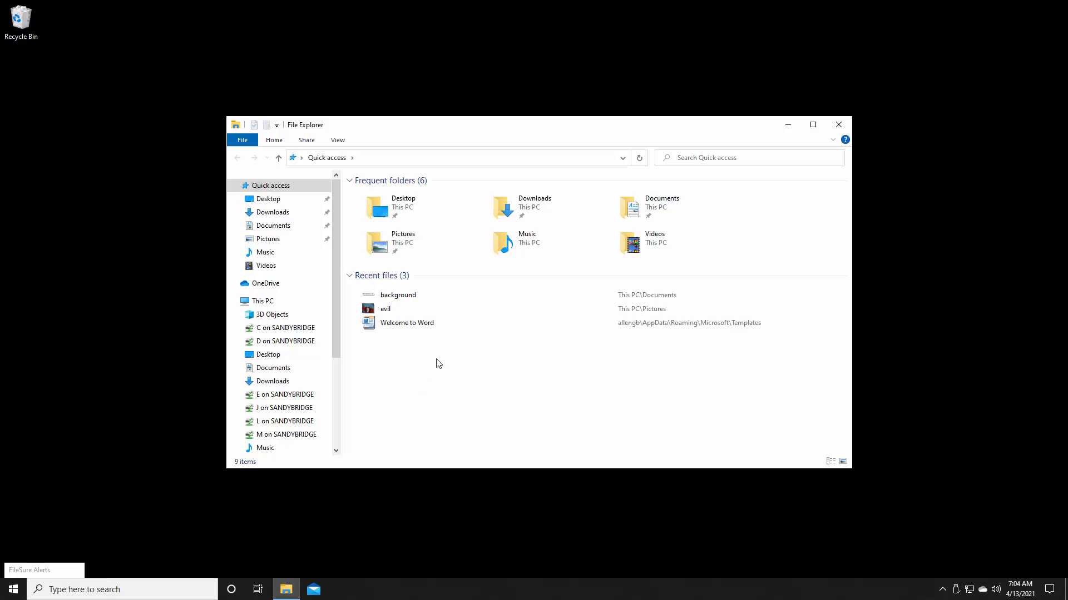
Step: Expand the C on SANDYBRIDGE drive in the folder tree and open the Test Data folder on Local Disk (C:)
{"action": "left_click_drag", "start_coordinate": [532, 121], "coordinate": [535, 65]}
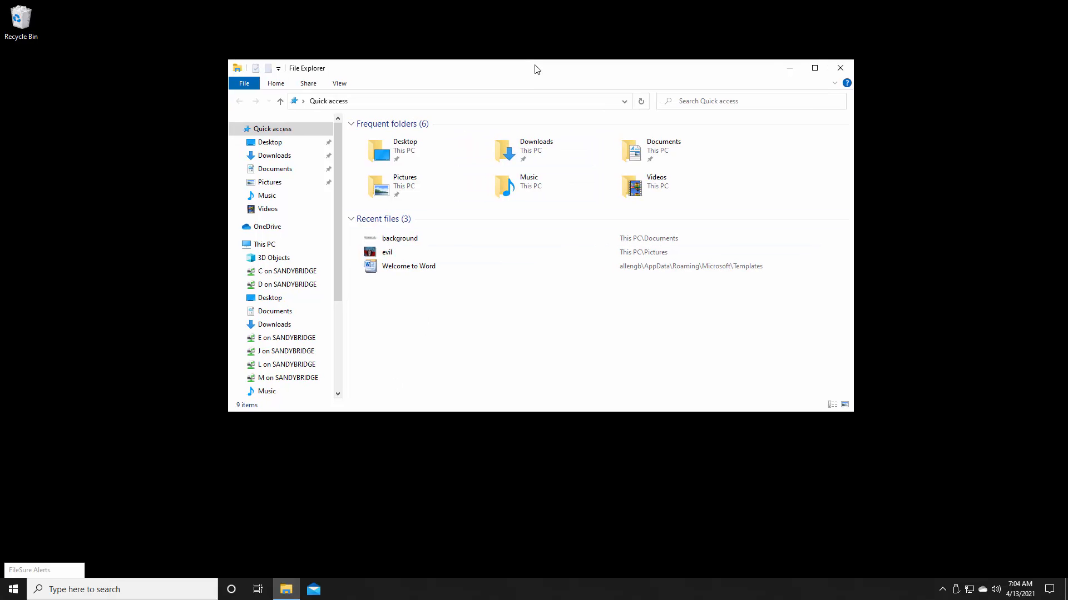
{"action": "left_click_drag", "start_coordinate": [336, 414], "coordinate": [340, 500]}
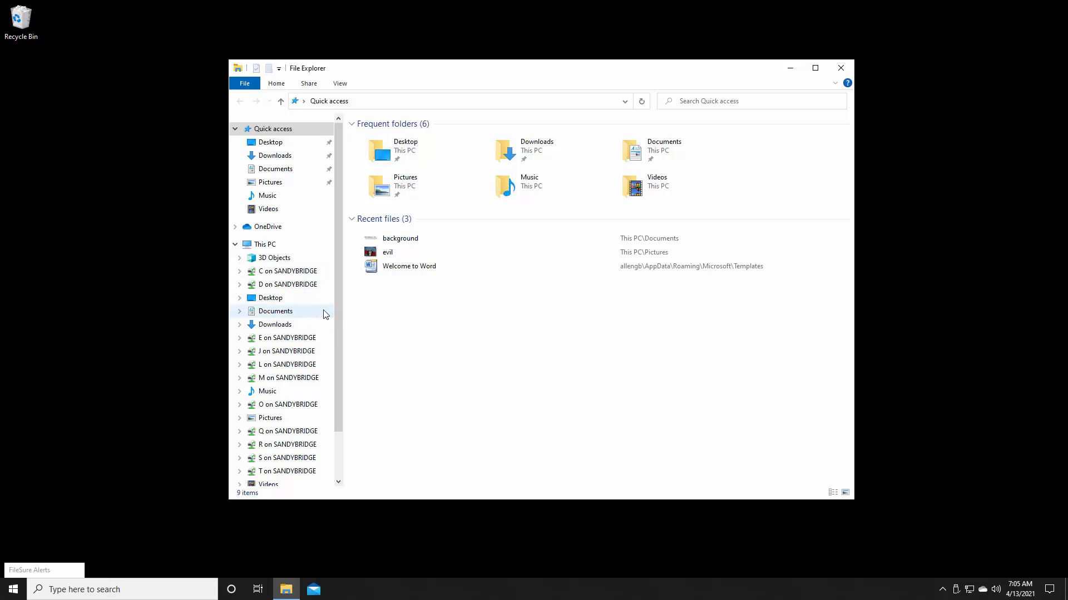
{"action": "left_click", "coordinate": [239, 272]}
{"action": "left_click_drag", "start_coordinate": [335, 263], "coordinate": [353, 411]}
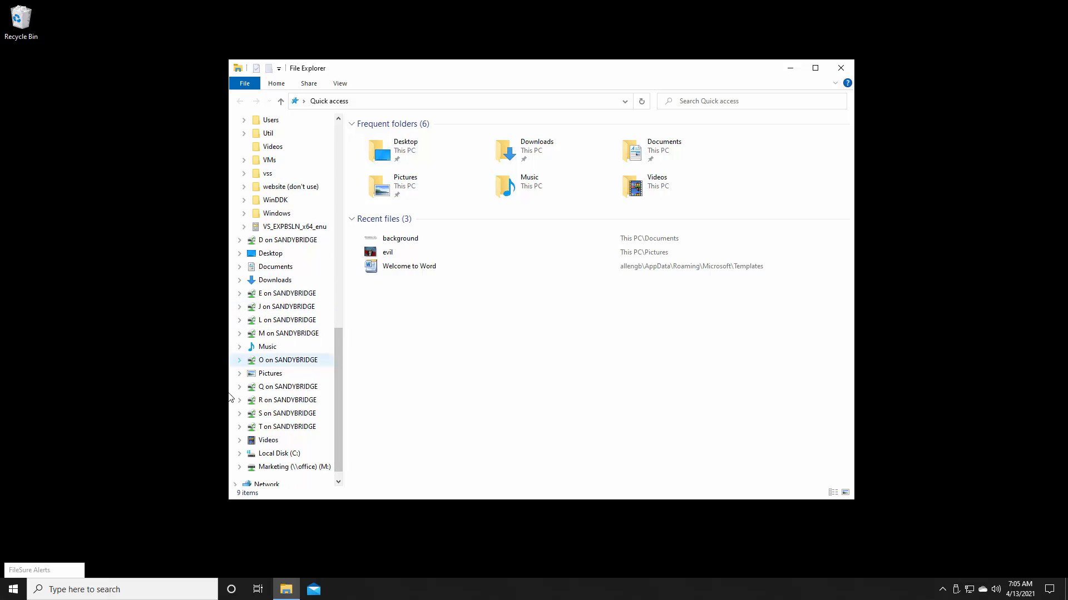
{"action": "left_click", "coordinate": [275, 454]}
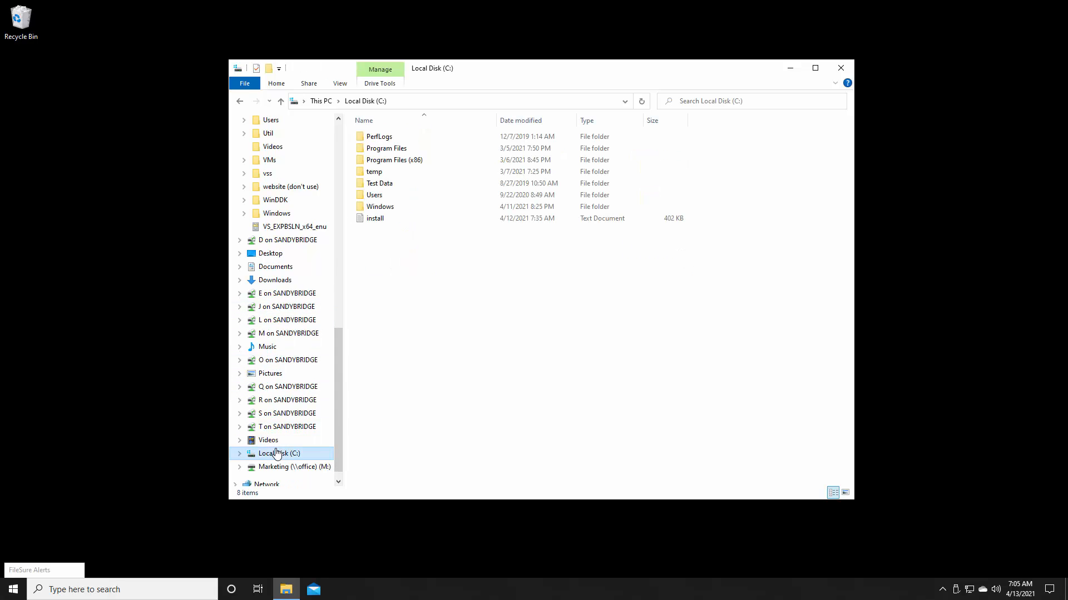
{"action": "double_click", "coordinate": [375, 187]}
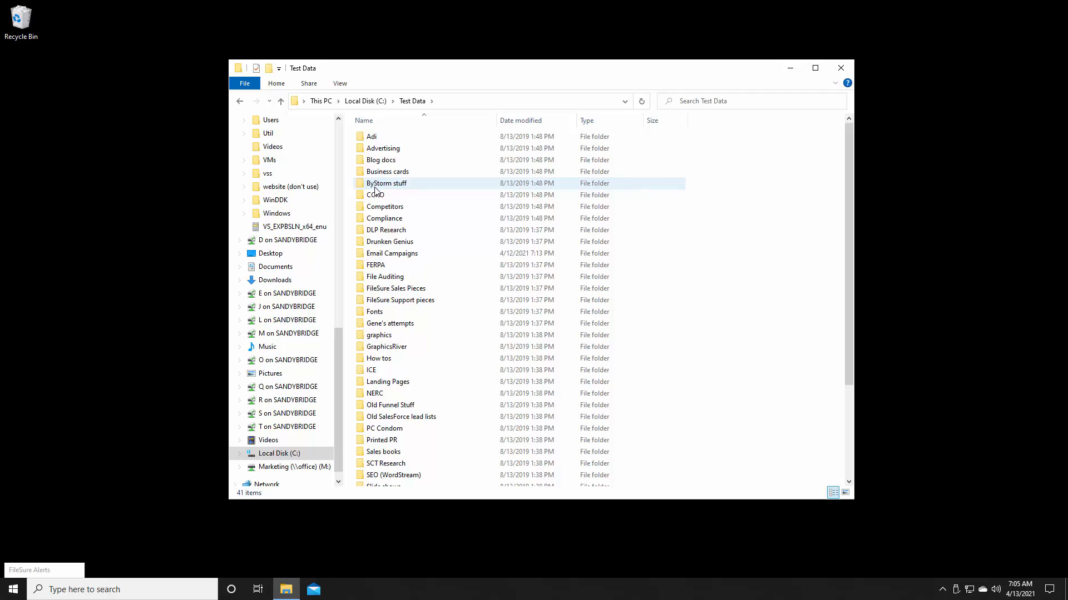
Step: Copy the Blog docs folder into the Test folder on the C on SANDYBRIDGE drive
{"action": "right_click", "coordinate": [385, 161]}
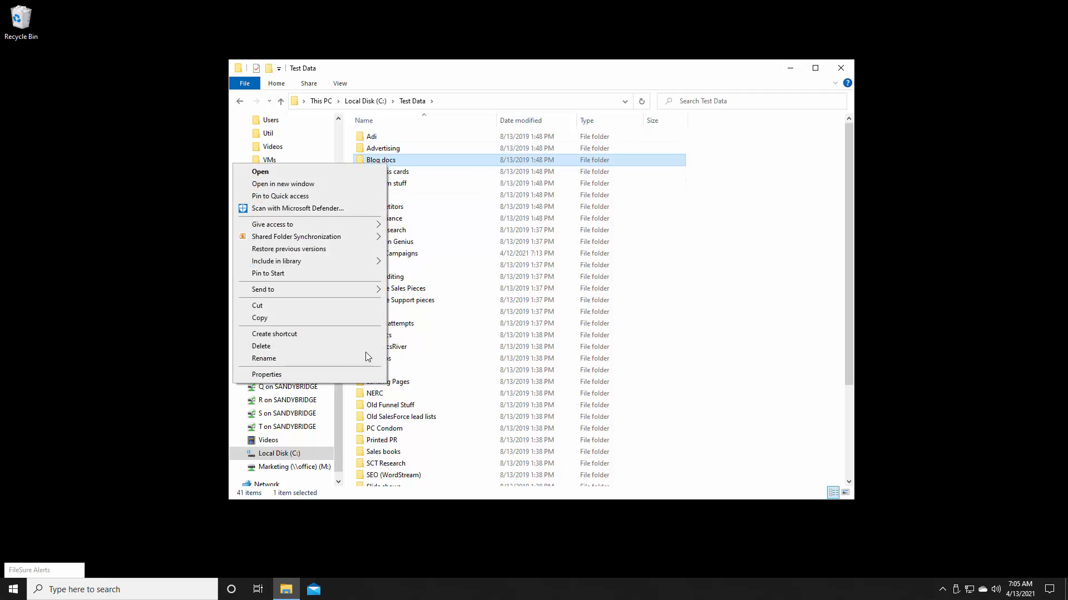
{"action": "left_click", "coordinate": [311, 319]}
{"action": "left_click_drag", "start_coordinate": [338, 338], "coordinate": [337, 230]}
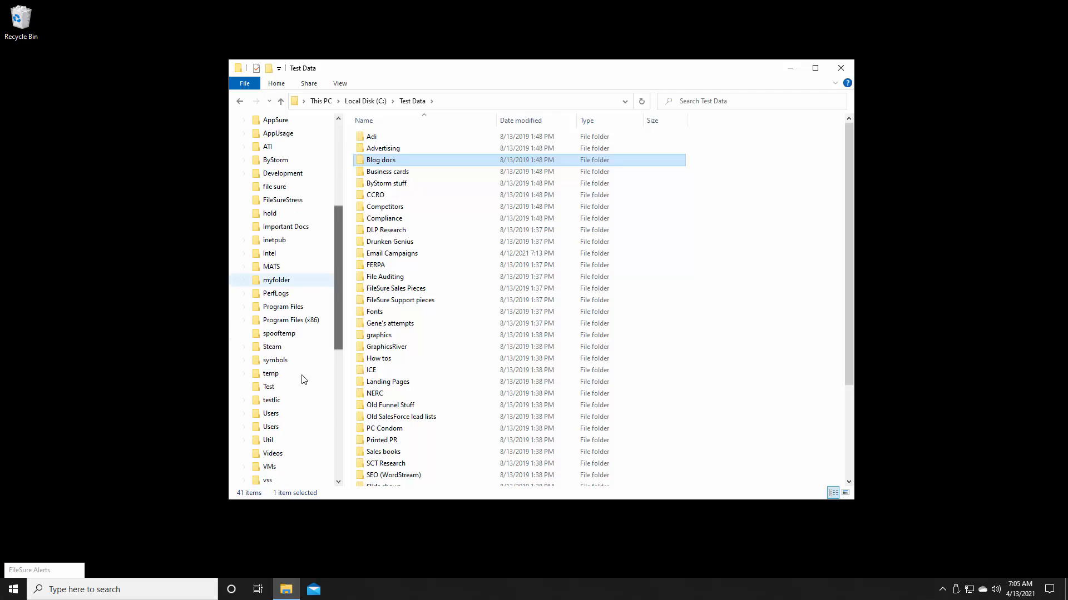
{"action": "right_click", "coordinate": [274, 391]}
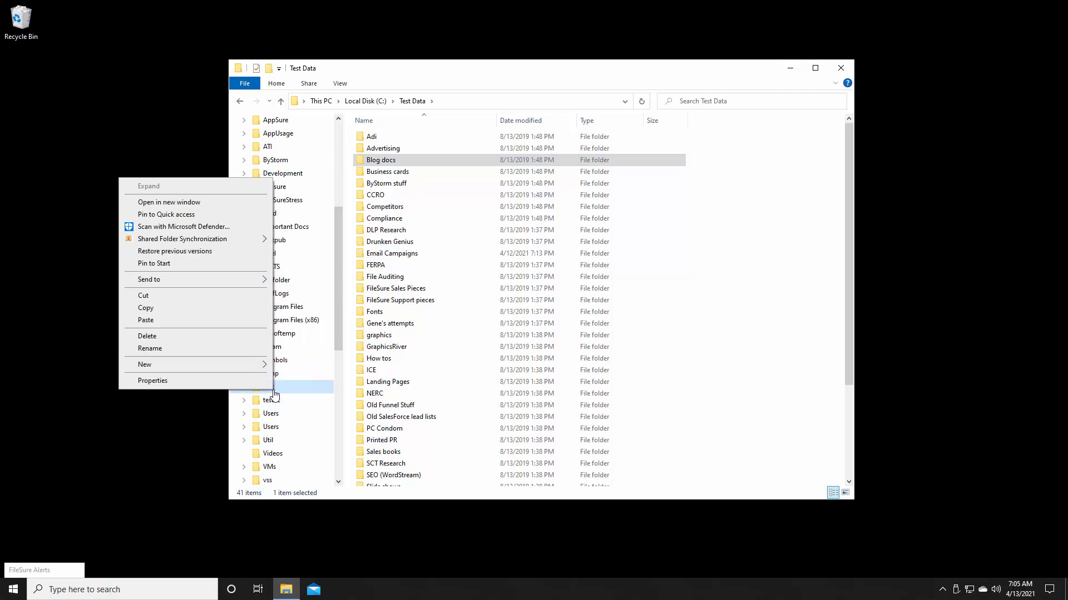
{"action": "left_click", "coordinate": [204, 320]}
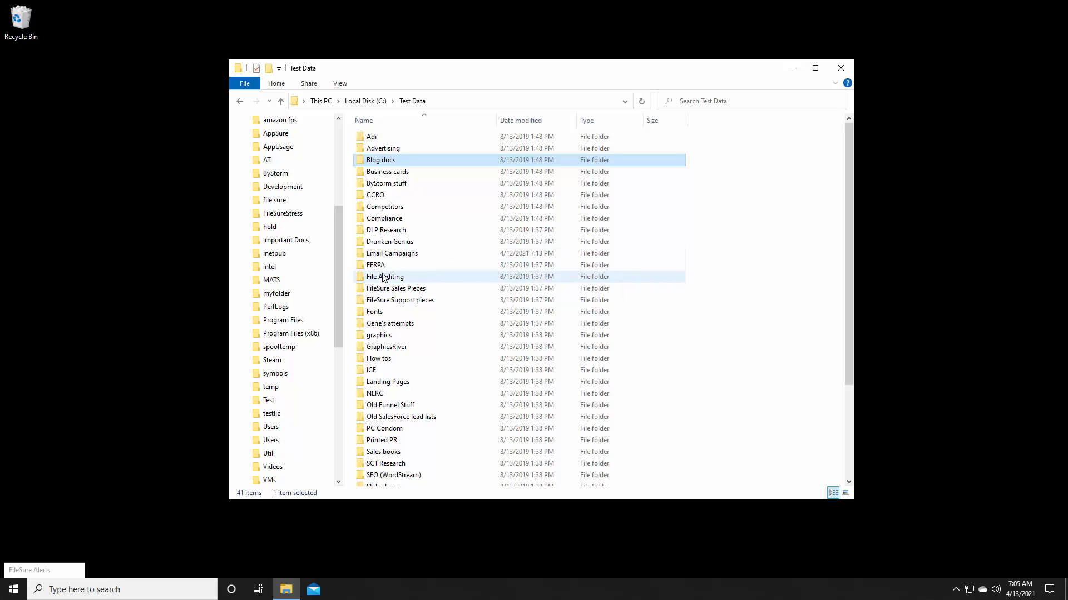
Step: Copy the Advertising folder from the remote Test Data folder and paste it into C:\Test on the local computer
{"action": "right_click", "coordinate": [382, 276]}
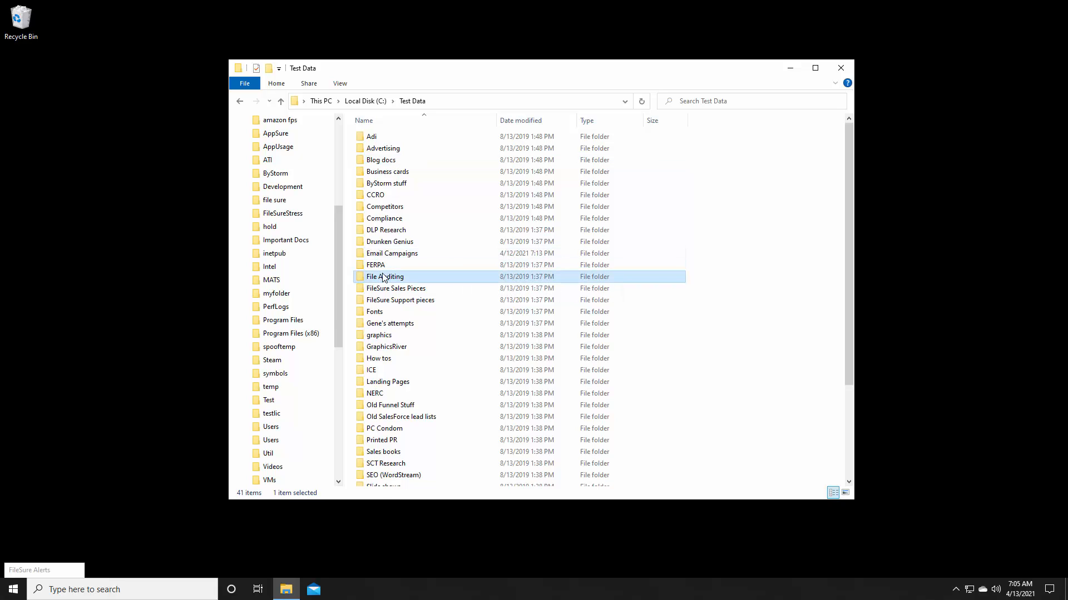
{"action": "right_click", "coordinate": [374, 149]}
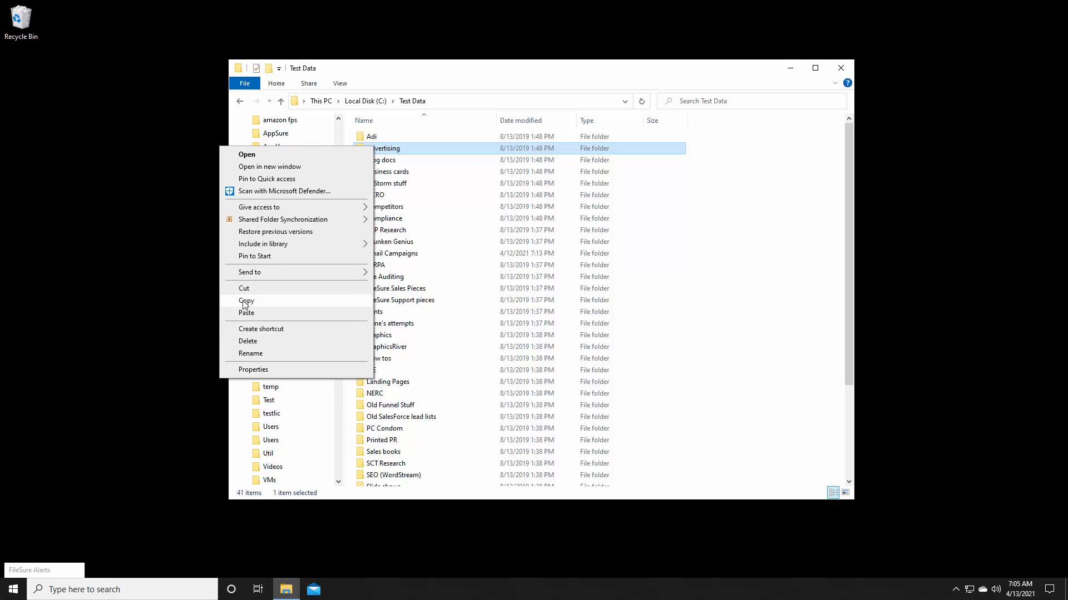
{"action": "left_click", "coordinate": [245, 301]}
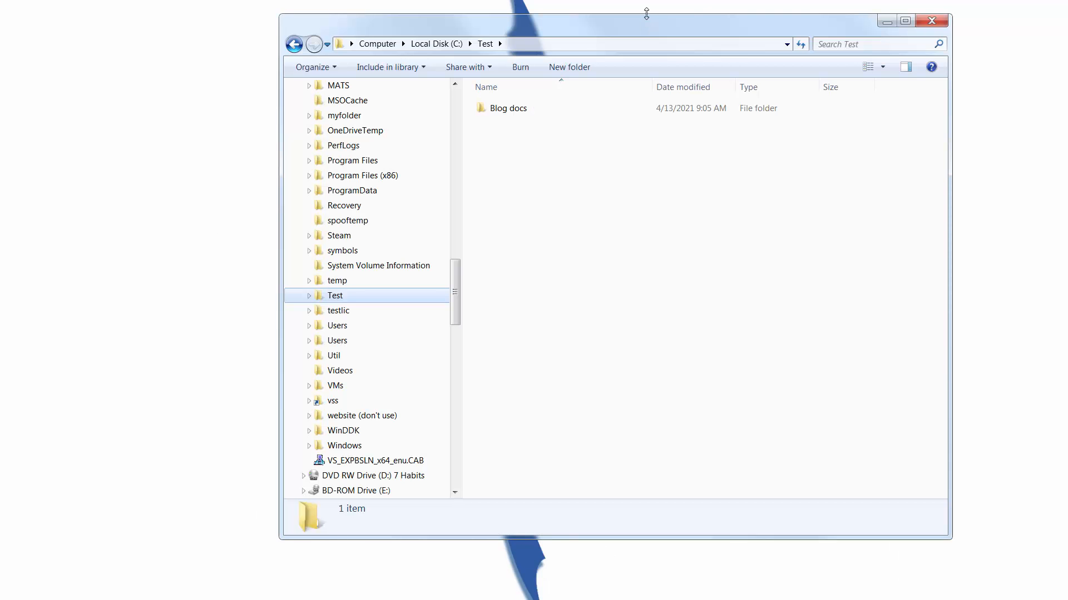
{"action": "left_click_drag", "start_coordinate": [646, 13], "coordinate": [653, 161]}
{"action": "right_click", "coordinate": [503, 315]}
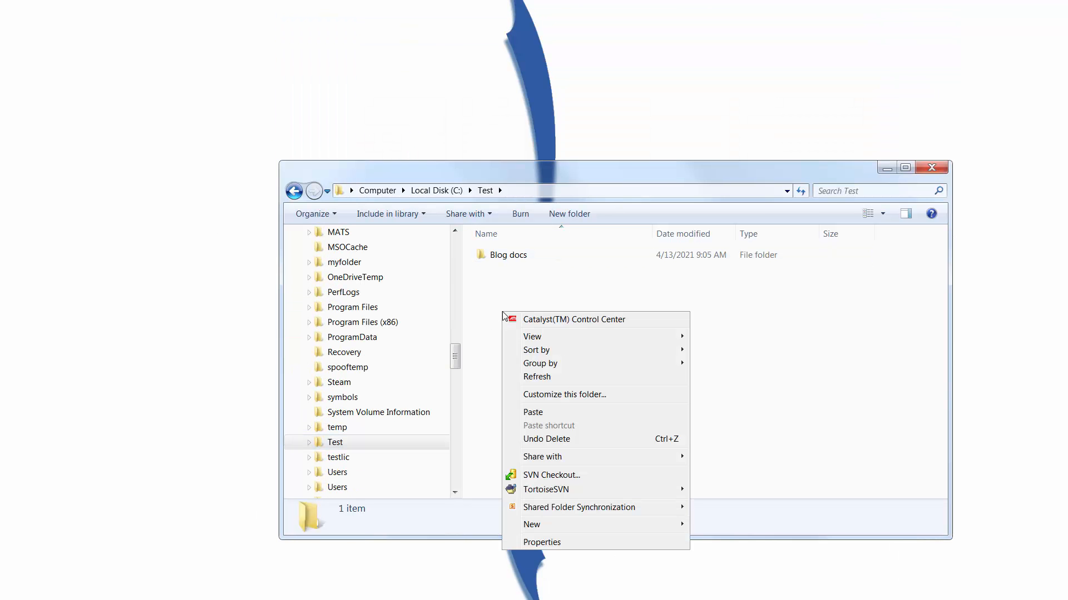
{"action": "left_click", "coordinate": [538, 414]}
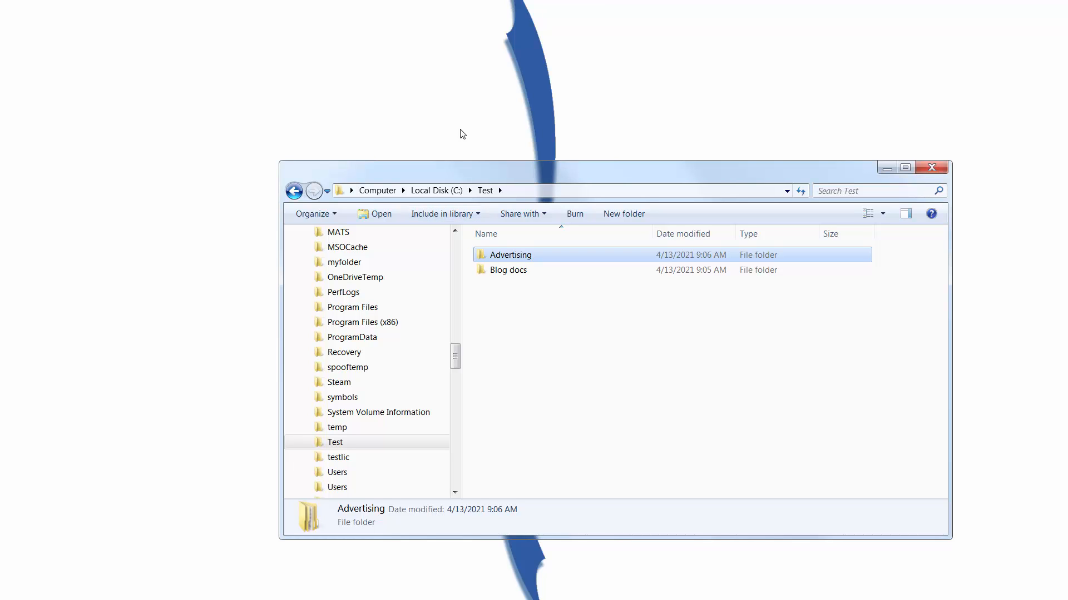
Step: Browse to the administrative share \\win10vm4\c$ and open its Test Data folder
{"action": "left_click", "coordinate": [564, 193]}
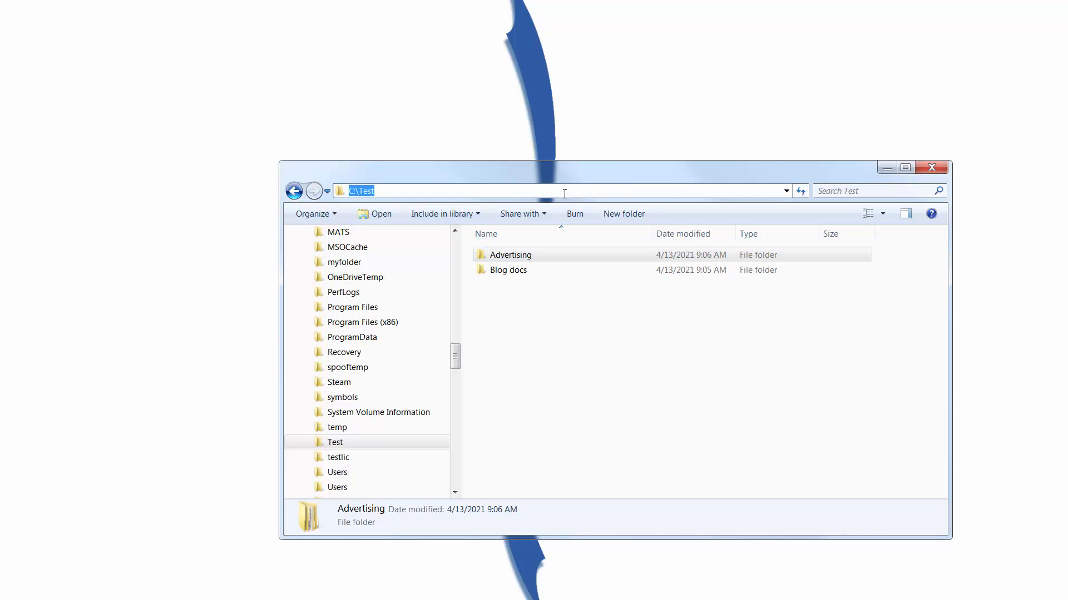
{"action": "type", "text": "\\\\"}
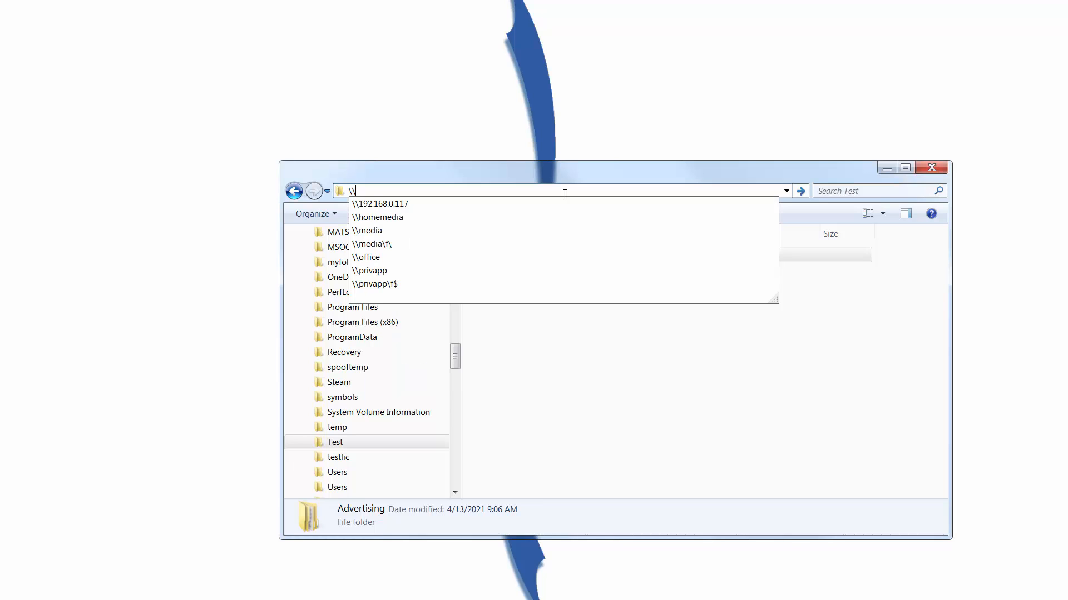
{"action": "type", "text": "win10"}
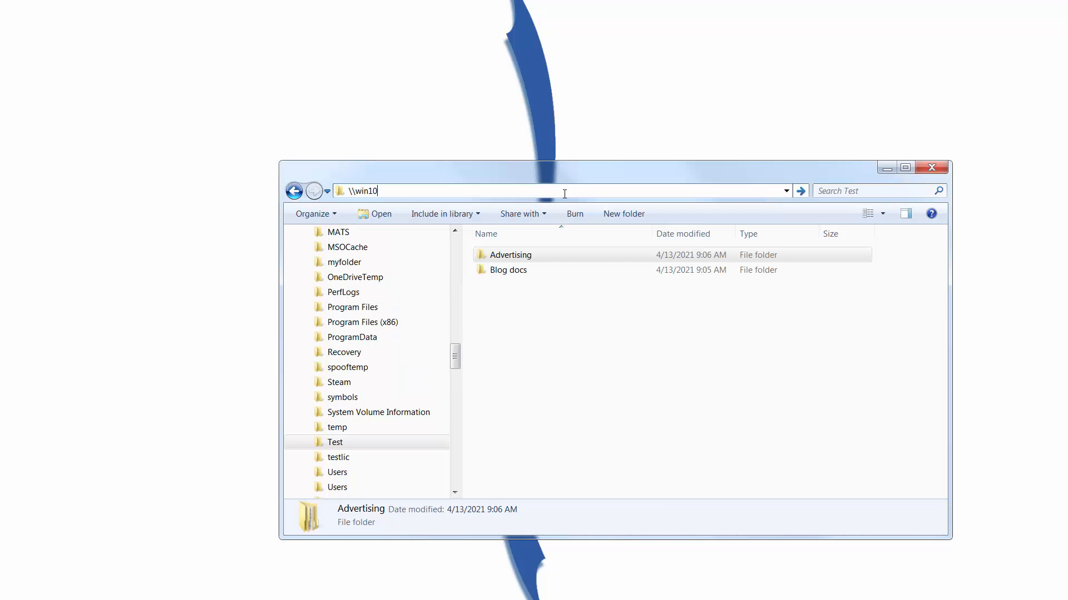
{"action": "type", "text": "vm4\\c$"}
{"action": "key", "text": "Return"}
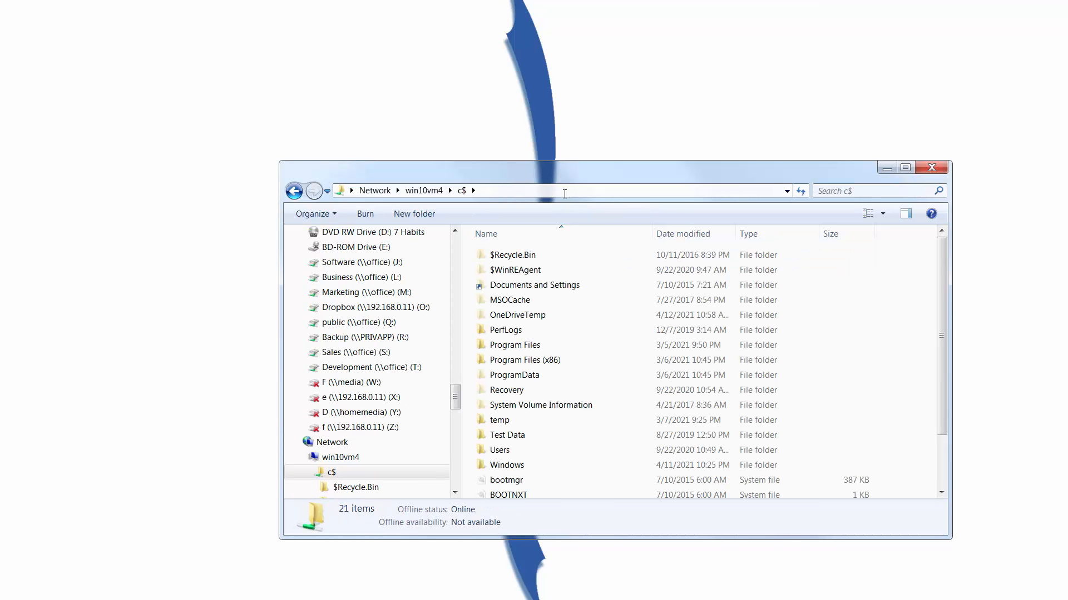
{"action": "double_click", "coordinate": [501, 436]}
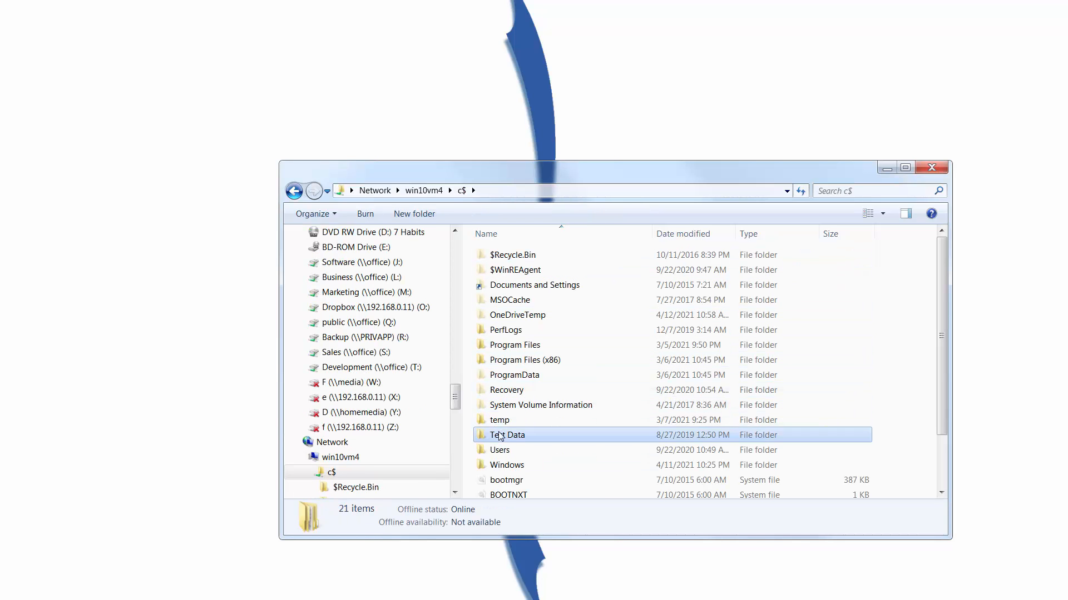
Step: Copy the How tos folder from the network Test Data folder into C:\Test on the local computer
{"action": "scroll", "coordinate": [567, 443], "scroll_direction": "down", "scroll_amount": 2}
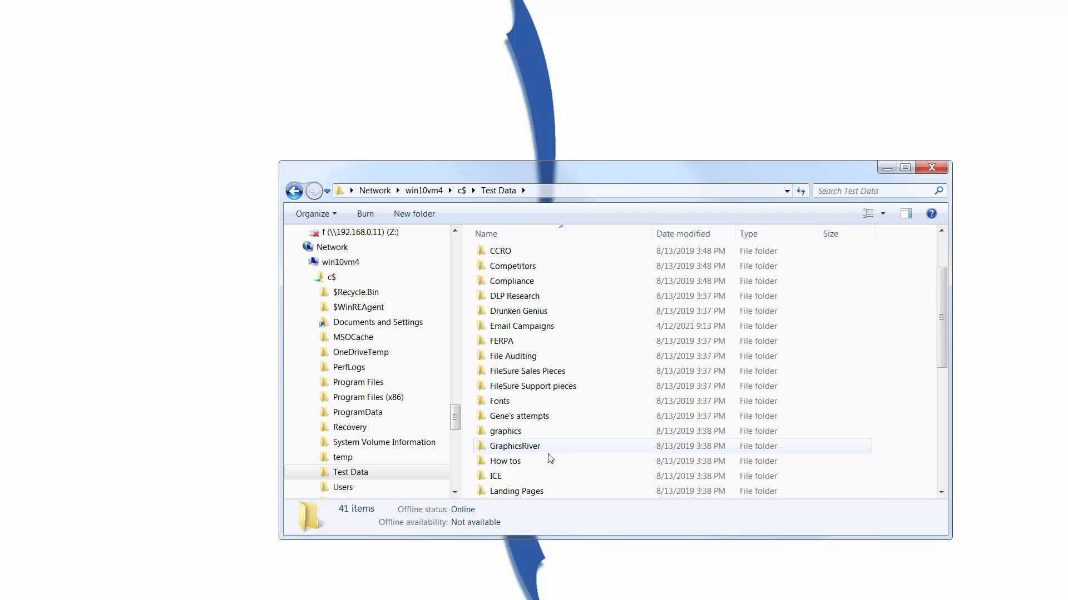
{"action": "right_click", "coordinate": [528, 464]}
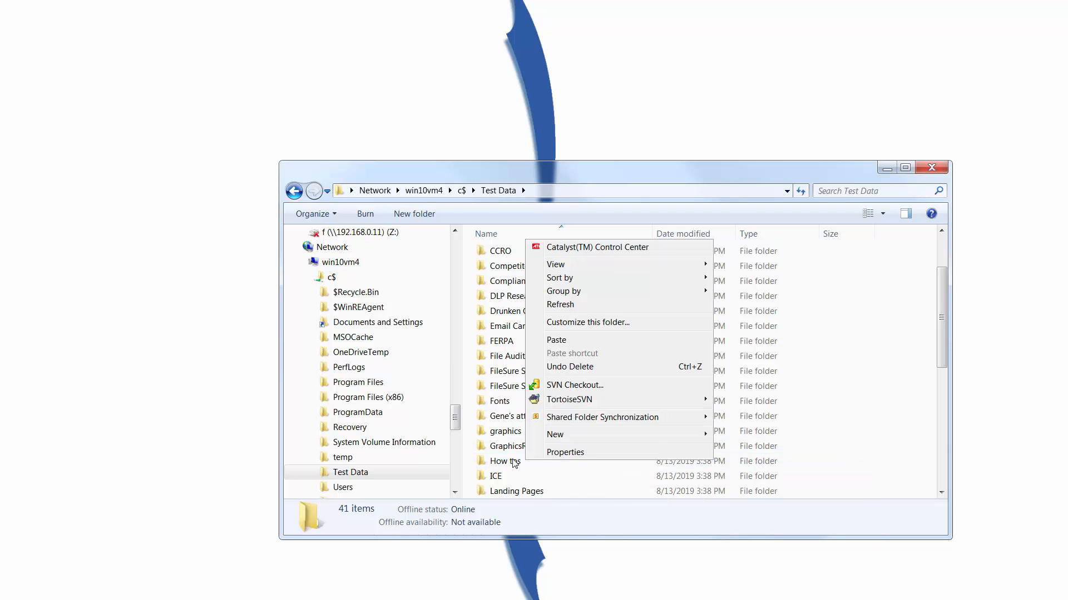
{"action": "left_click", "coordinate": [515, 464]}
{"action": "right_click", "coordinate": [515, 463]}
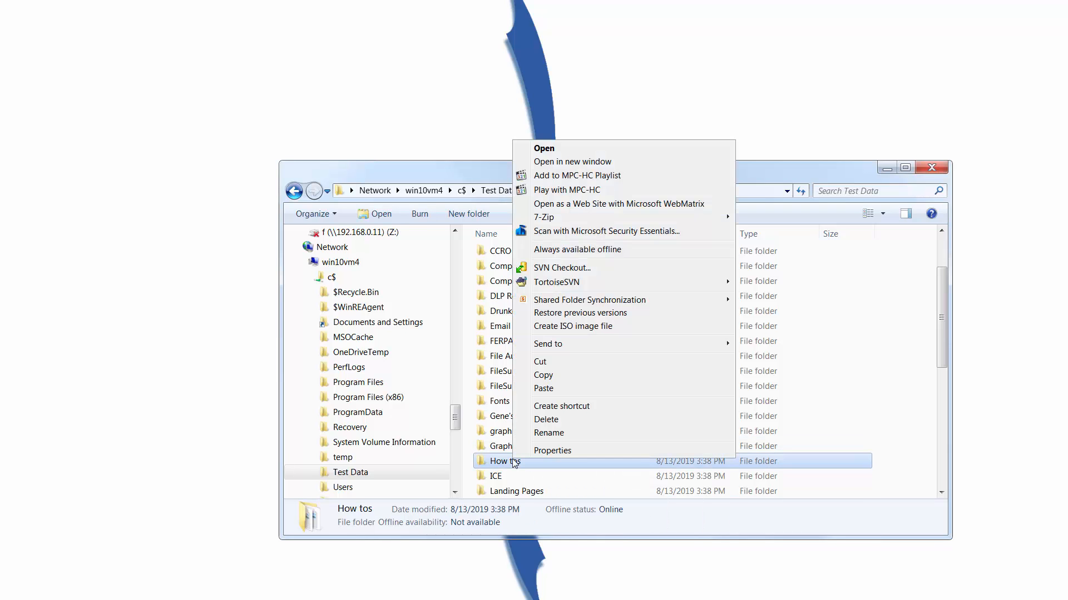
{"action": "left_click", "coordinate": [543, 375]}
{"action": "left_click_drag", "start_coordinate": [455, 420], "coordinate": [459, 360]}
{"action": "left_click", "coordinate": [369, 442]}
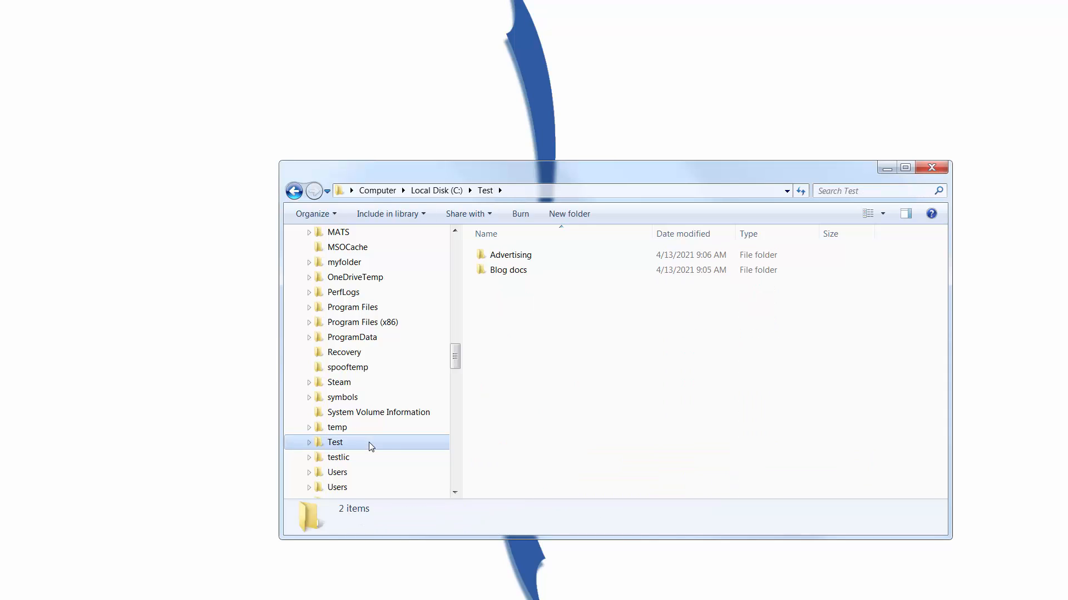
{"action": "right_click", "coordinate": [584, 344]}
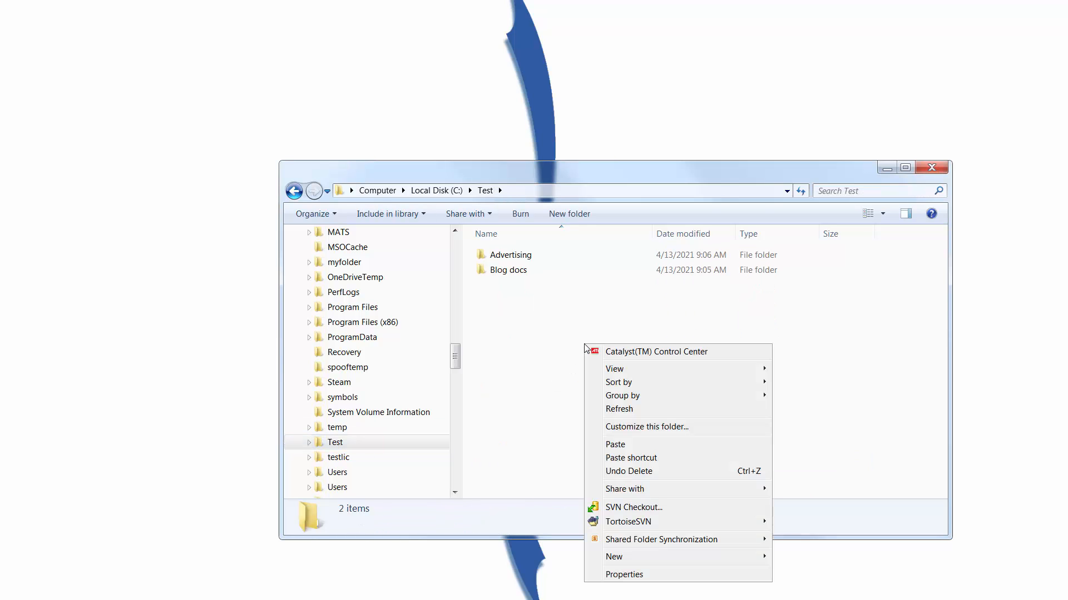
{"action": "left_click", "coordinate": [633, 446]}
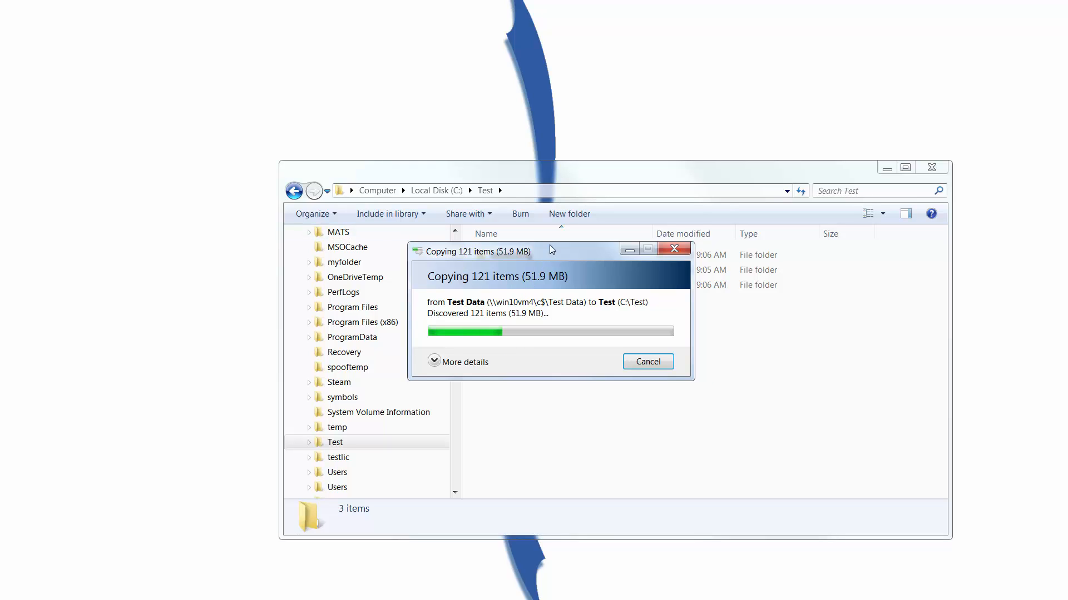
{"action": "left_click_drag", "start_coordinate": [551, 252], "coordinate": [278, 275]}
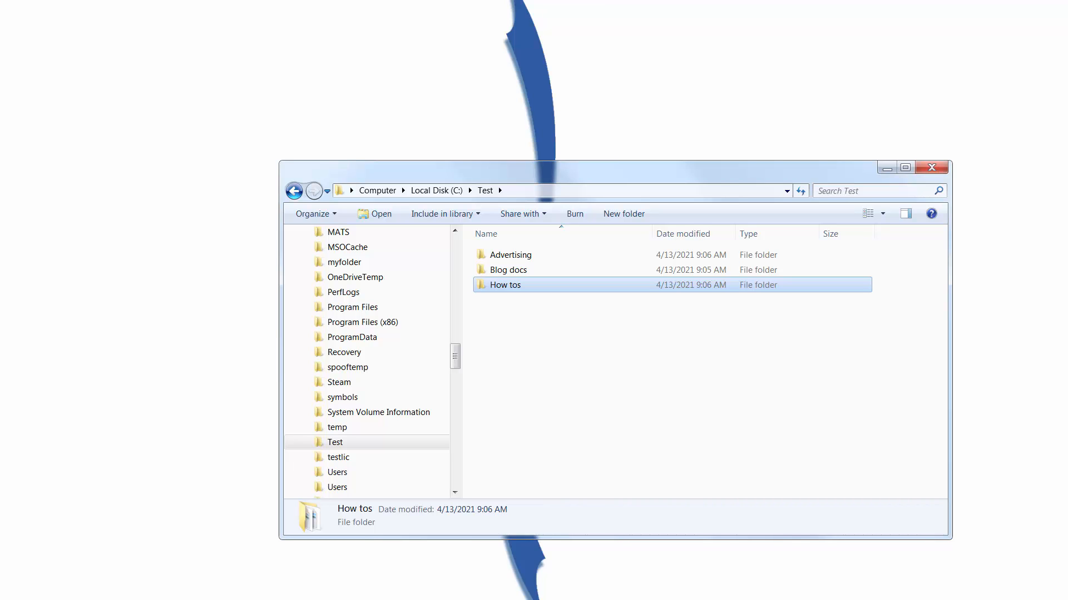
Step: Minimize the folder window, switch to the Outlook inbox and read the lower of the two FileSure "Possible remote desktop leakage!" alerts
{"action": "left_click_drag", "start_coordinate": [645, 599], "coordinate": [675, 537]}
{"action": "left_click", "coordinate": [887, 169]}
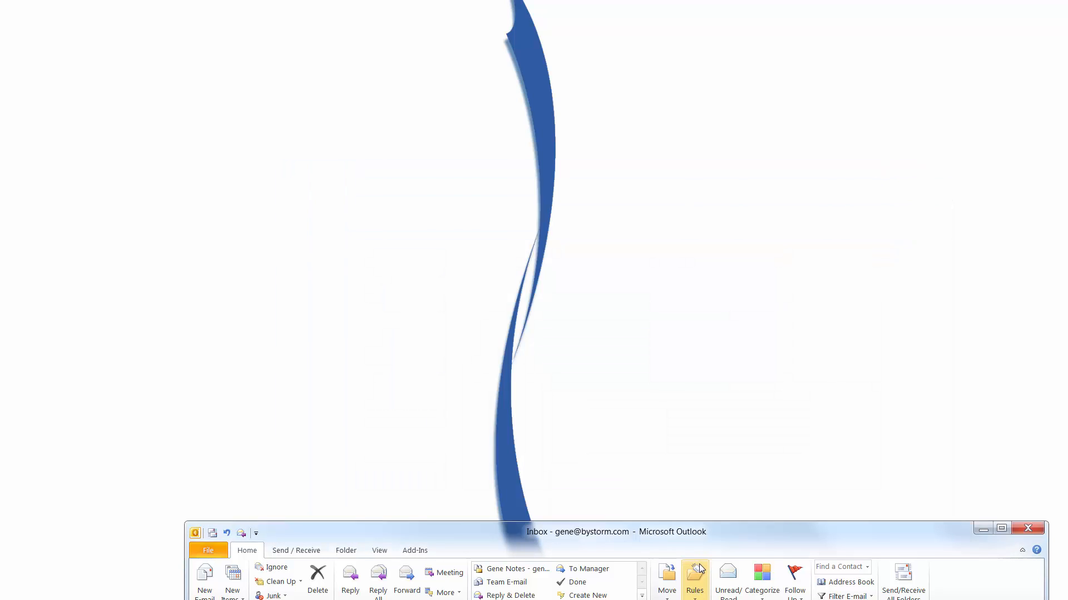
{"action": "left_click_drag", "start_coordinate": [699, 548], "coordinate": [657, 372]}
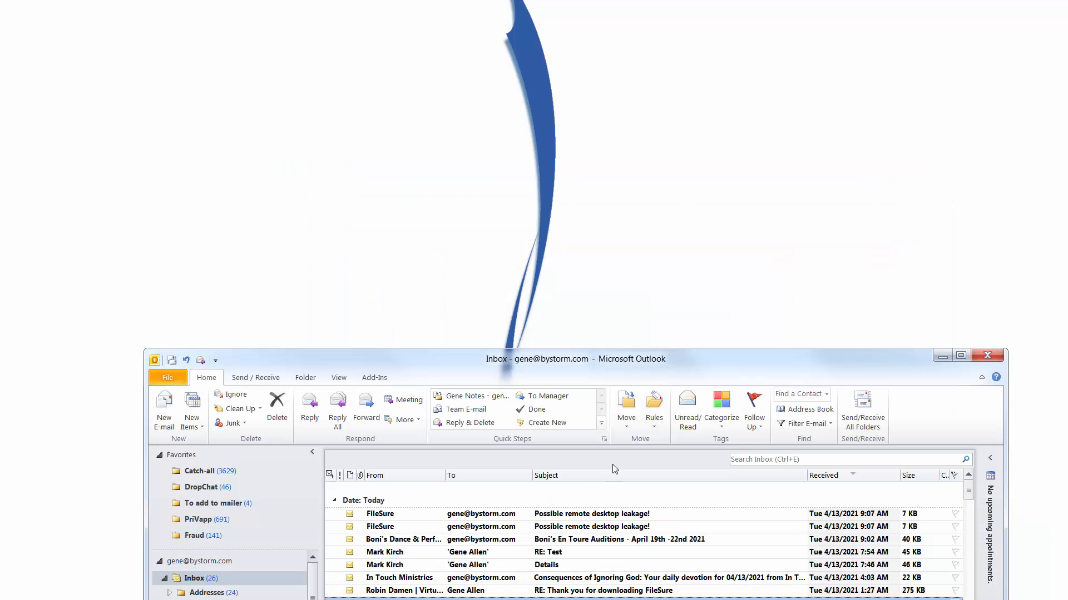
{"action": "double_click", "coordinate": [502, 529]}
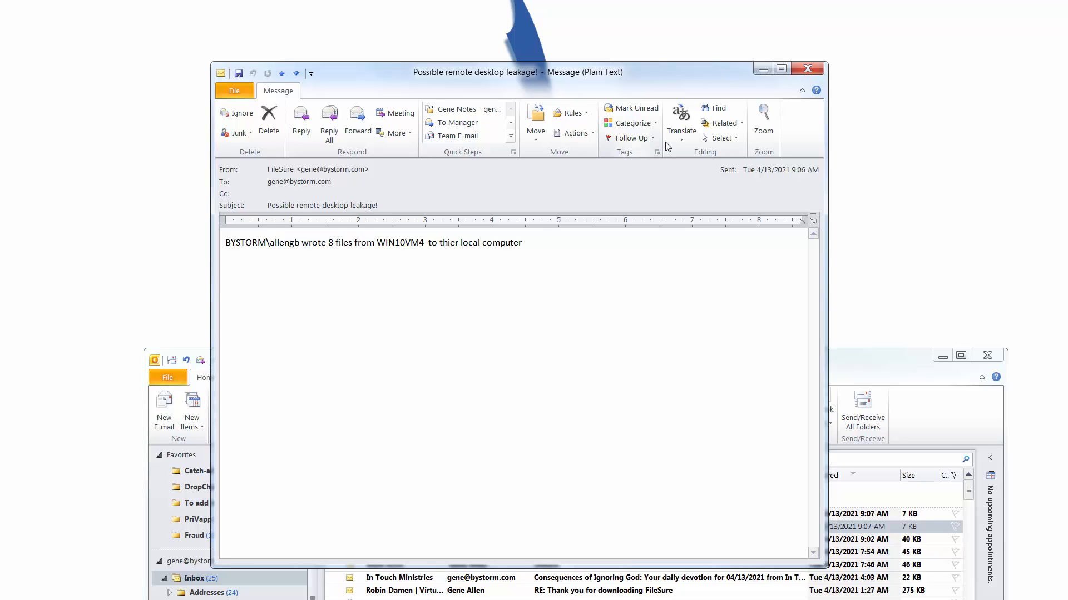
{"action": "left_click", "coordinate": [807, 68]}
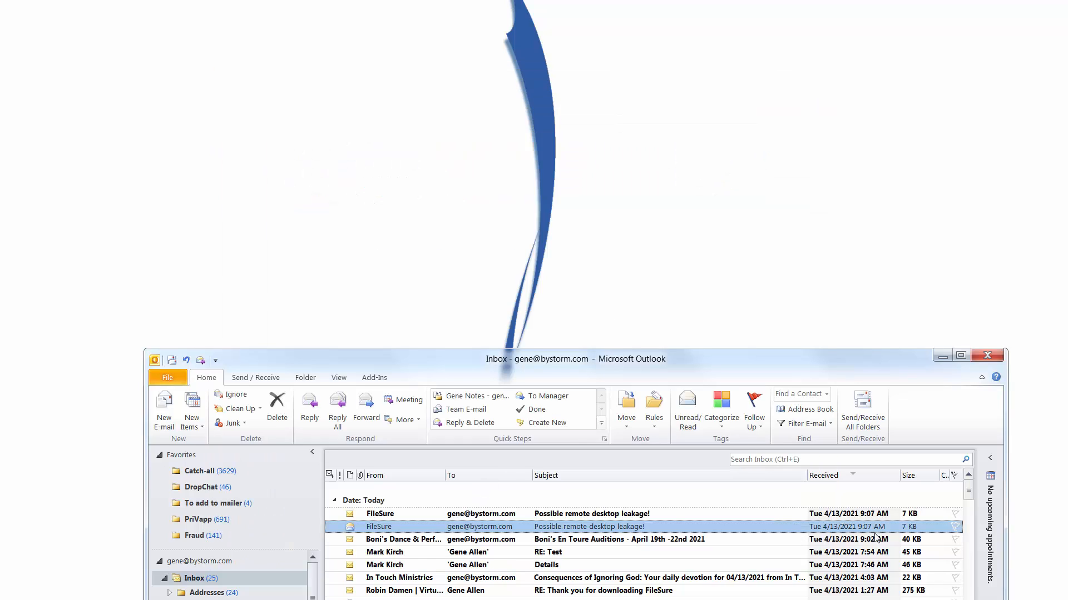
Step: Read the topmost FileSure "Possible remote desktop leakage!" alert in the inbox and close it
{"action": "left_click", "coordinate": [568, 515]}
{"action": "double_click", "coordinate": [569, 515]}
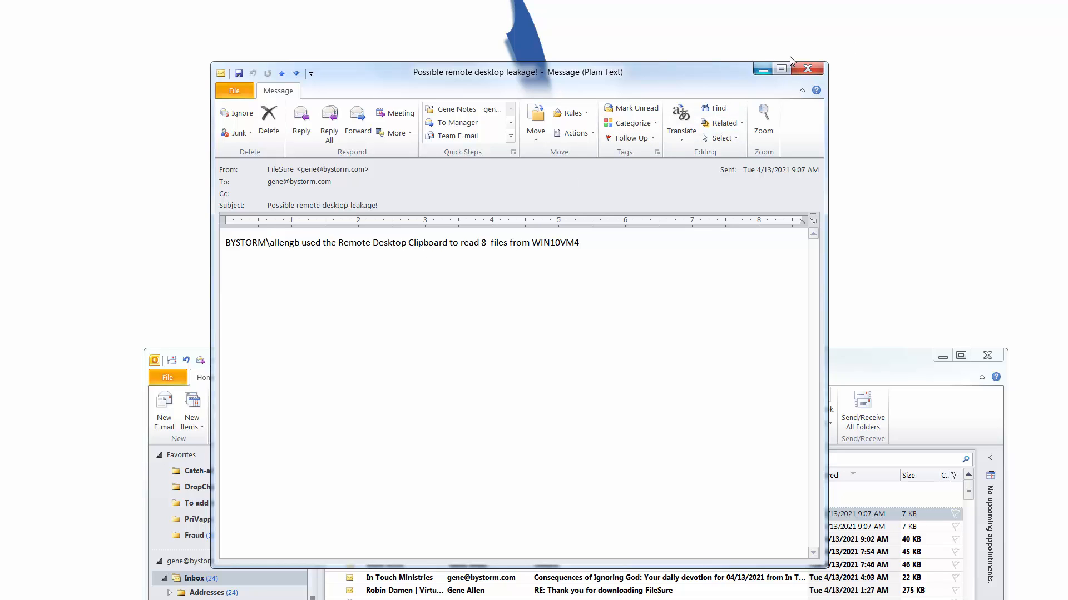
{"action": "left_click", "coordinate": [807, 70]}
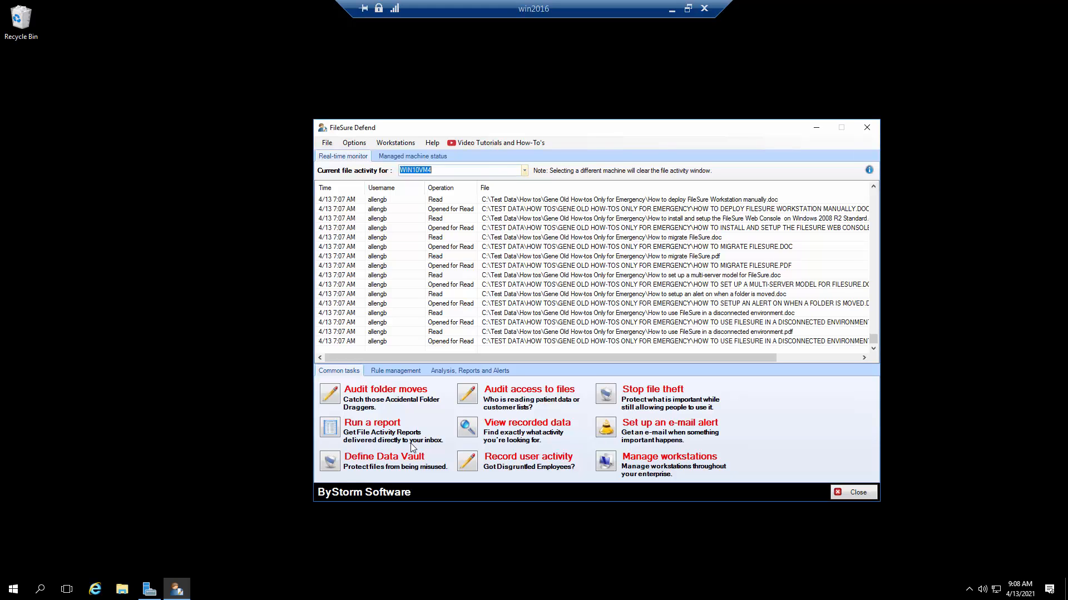
Step: Switch to FileSure Defend on win2016 and examine the full file paths in the real-time activity for WIN10VM4
{"action": "left_click", "coordinate": [524, 171]}
{"action": "left_click", "coordinate": [525, 170]}
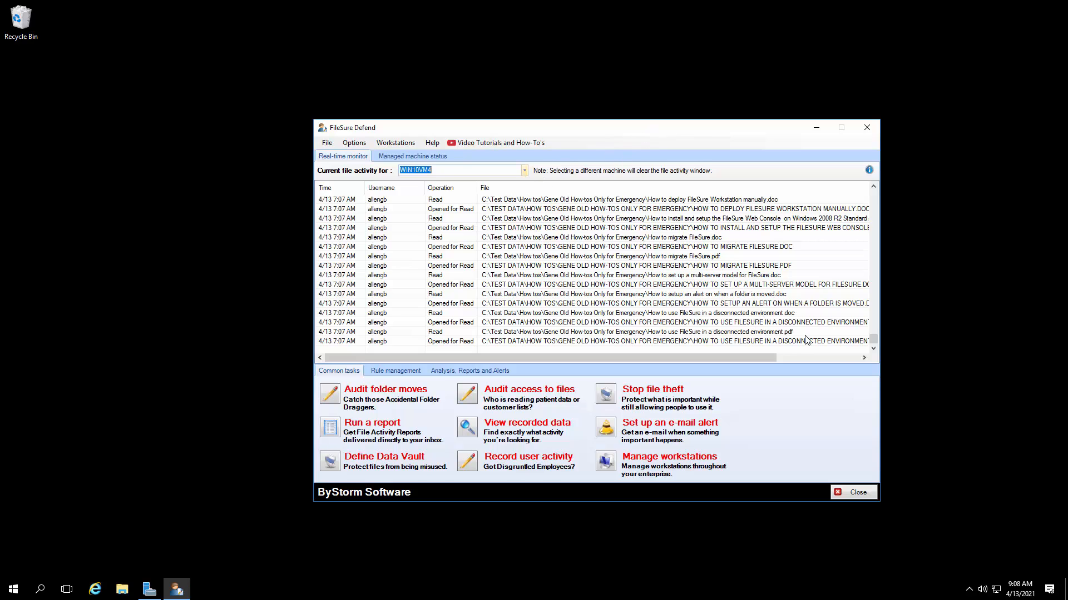
{"action": "left_click", "coordinate": [843, 356]}
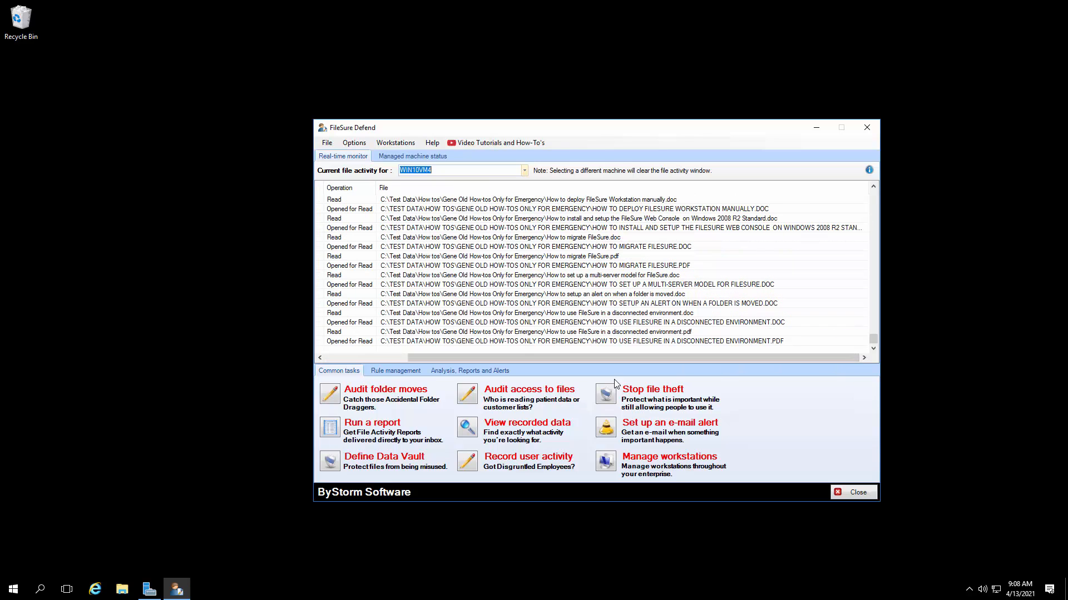
Step: Examine the local auditing rules for Microsoft Office and PDF files and the earliest entries in the real-time activity list
{"action": "left_click", "coordinate": [413, 371]}
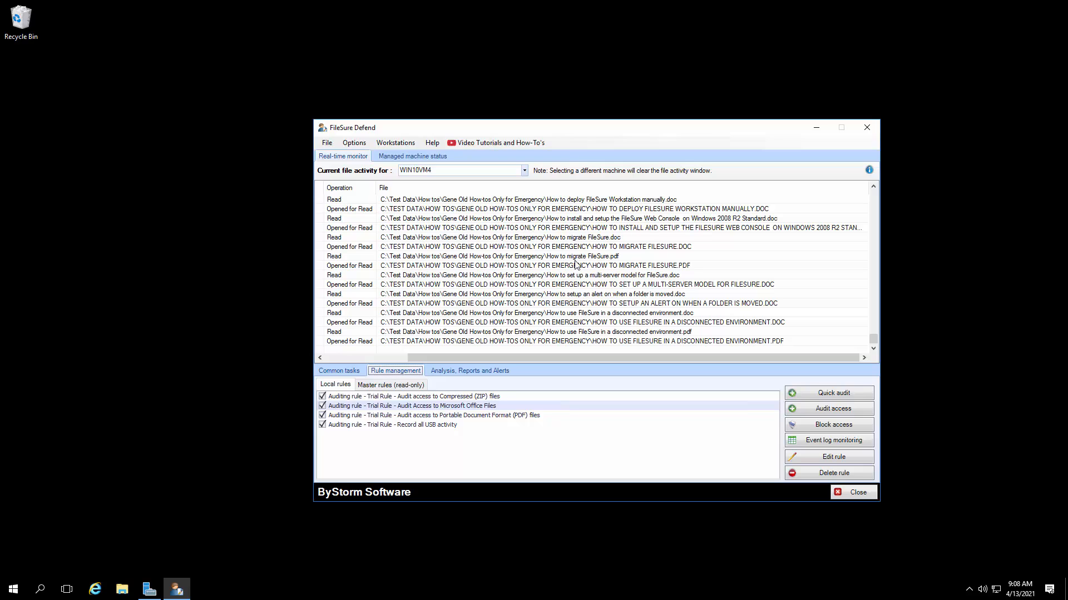
{"action": "left_click", "coordinate": [475, 408]}
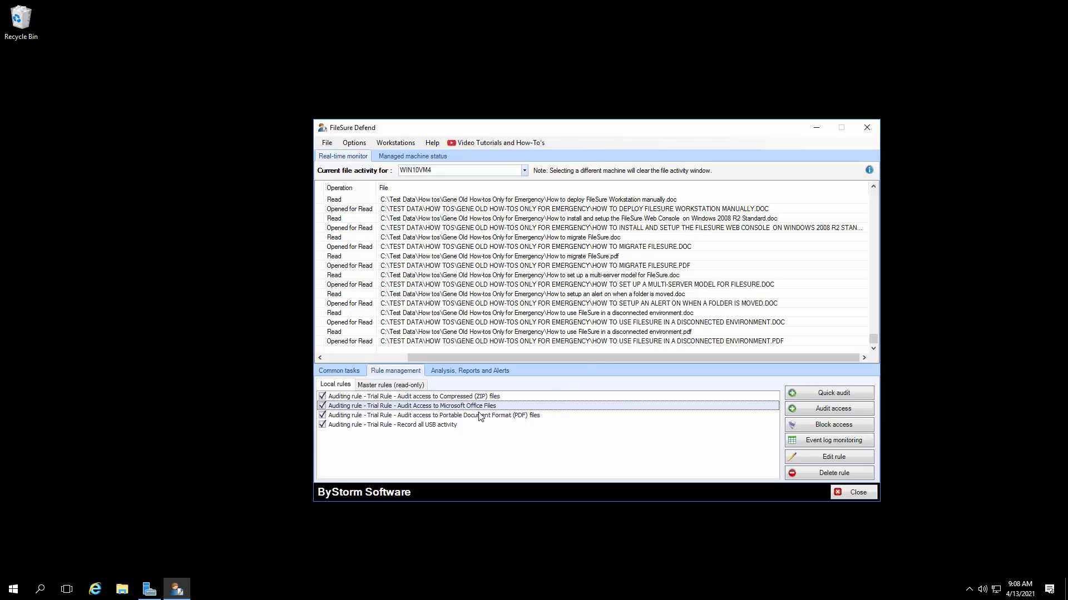
{"action": "left_click", "coordinate": [481, 416]}
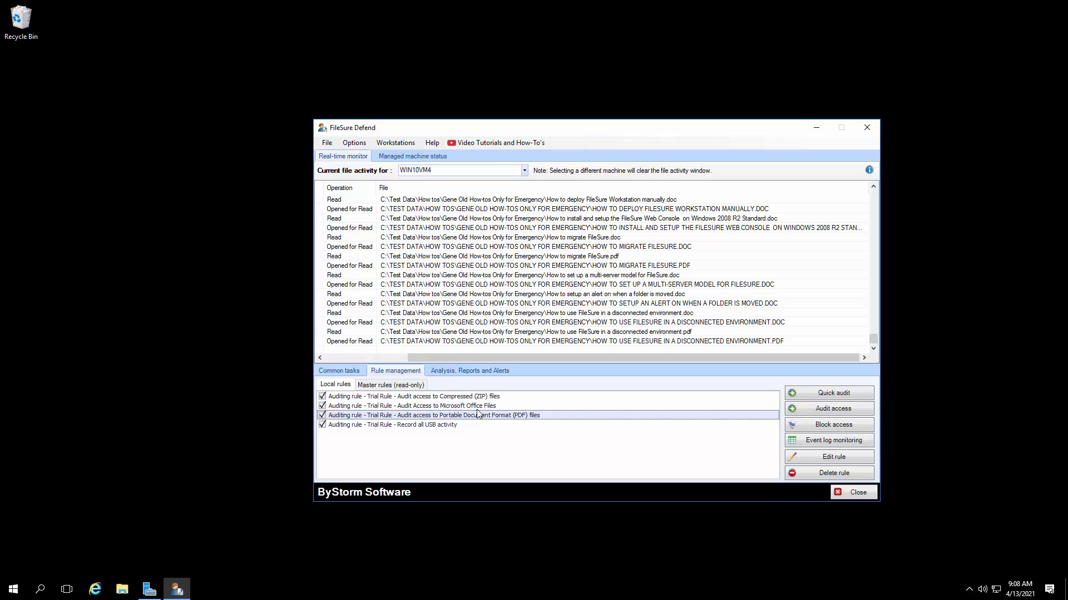
{"action": "left_click", "coordinate": [478, 410]}
{"action": "left_click", "coordinate": [480, 415]}
{"action": "left_click", "coordinate": [477, 406]}
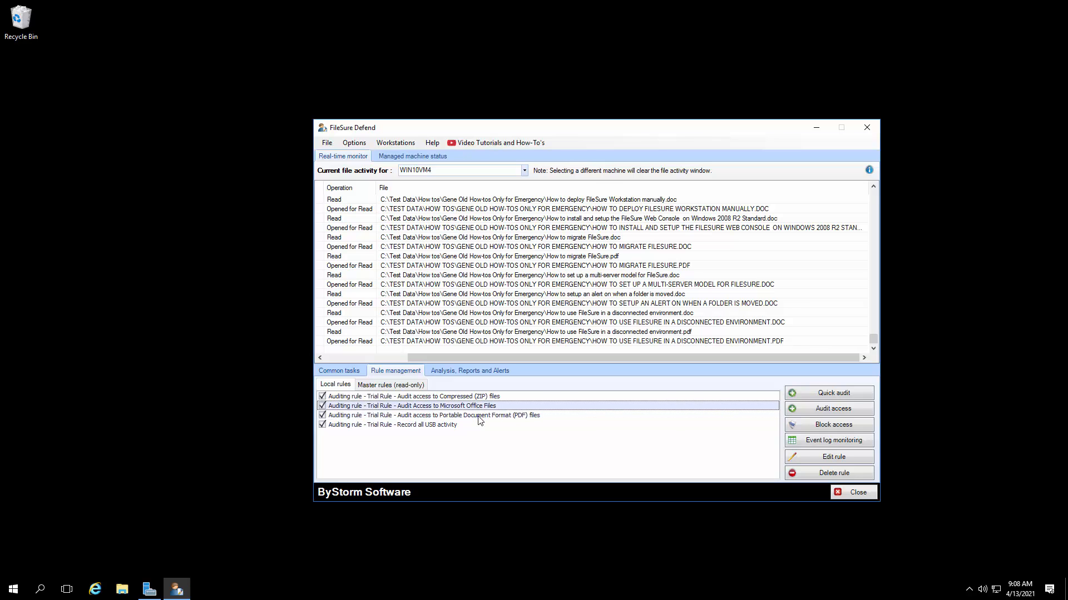
{"action": "left_click", "coordinate": [478, 416]}
{"action": "left_click", "coordinate": [397, 361]}
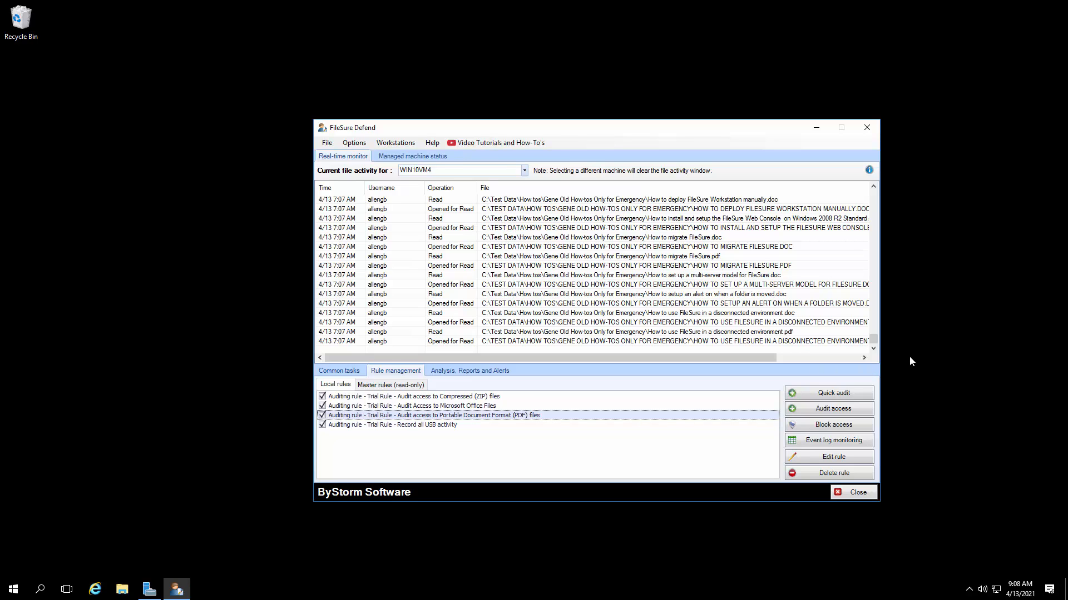
{"action": "left_click_drag", "start_coordinate": [874, 340], "coordinate": [865, 182]}
Step: Minimize the leakage alert message and run the Possible Remote Desktop File Leaks report for WIN10VM4 over the previous hour
{"action": "left_click", "coordinate": [500, 372]}
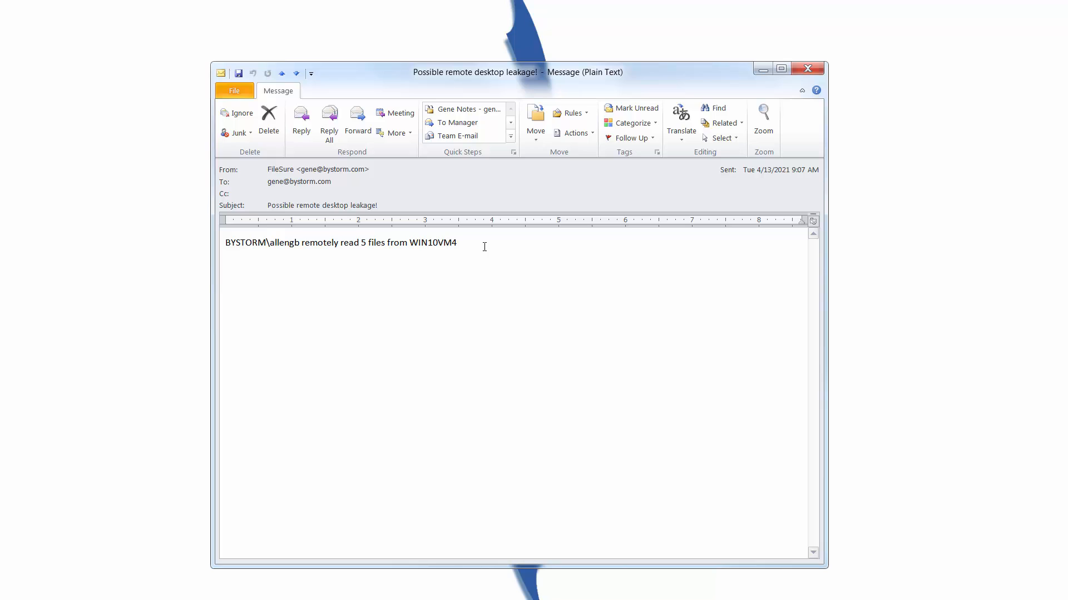
{"action": "left_click", "coordinate": [763, 70]}
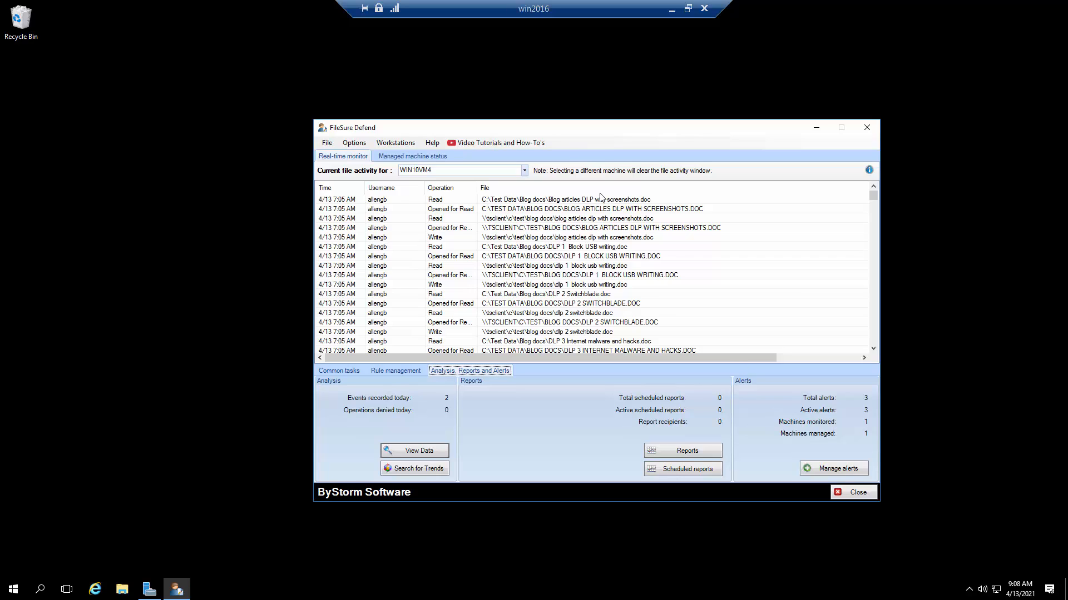
{"action": "left_click", "coordinate": [679, 453]}
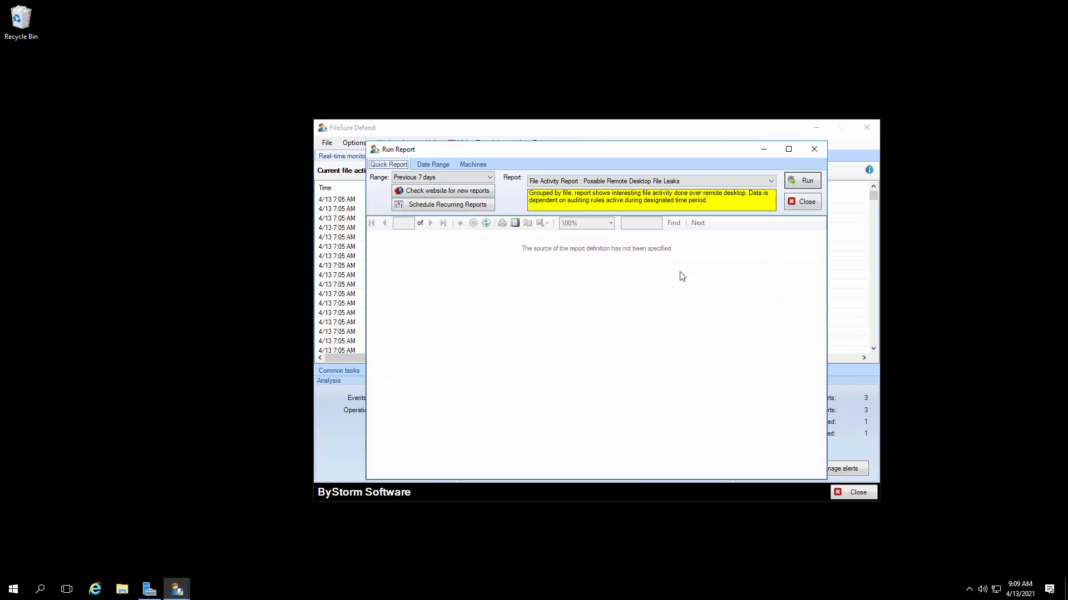
{"action": "left_click", "coordinate": [490, 177]}
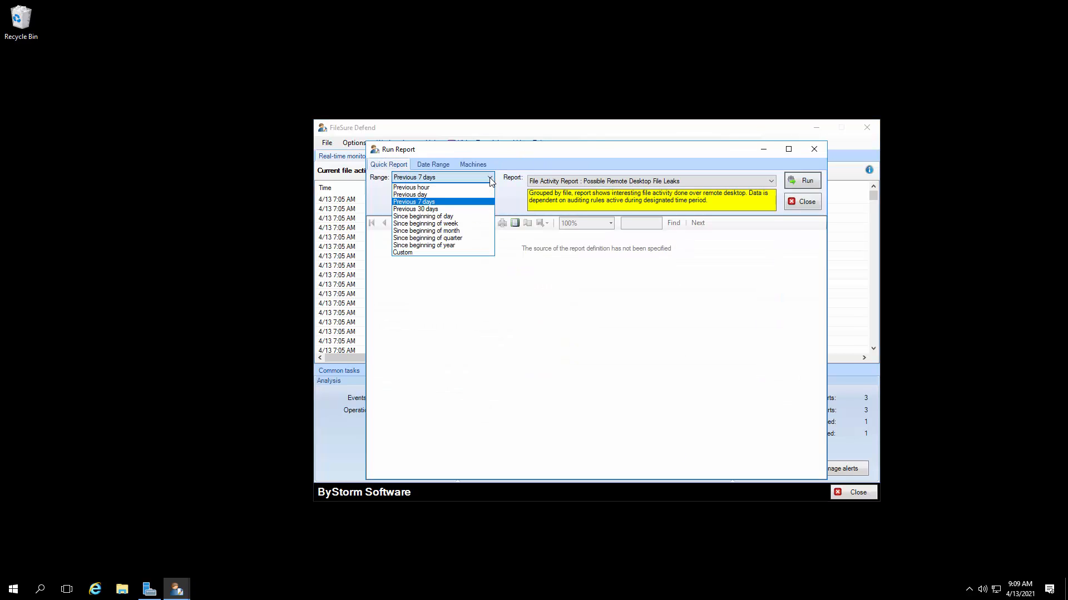
{"action": "left_click", "coordinate": [460, 187]}
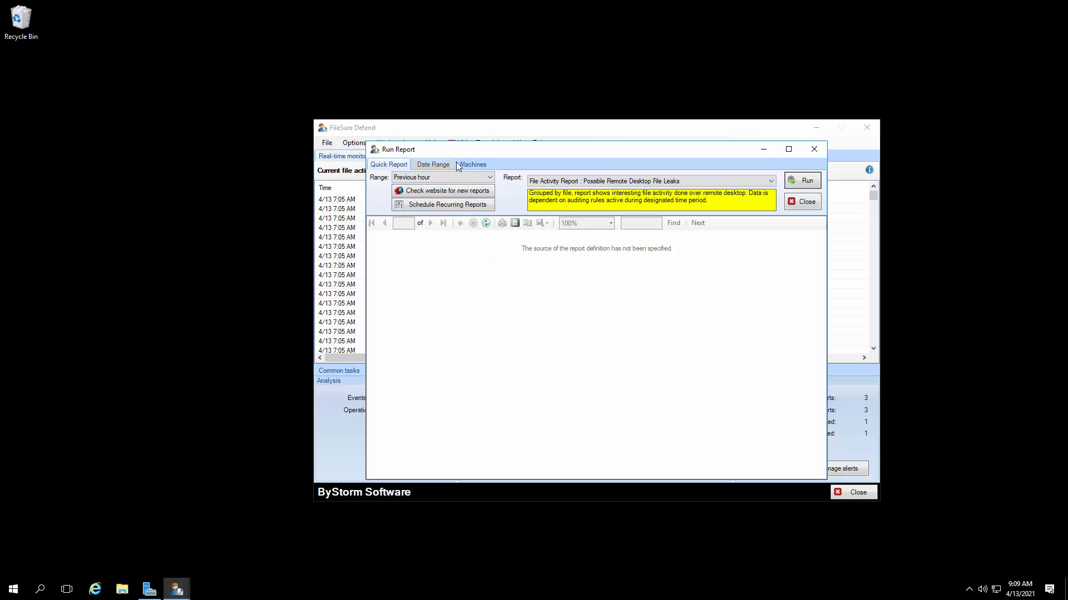
{"action": "left_click", "coordinate": [473, 165]}
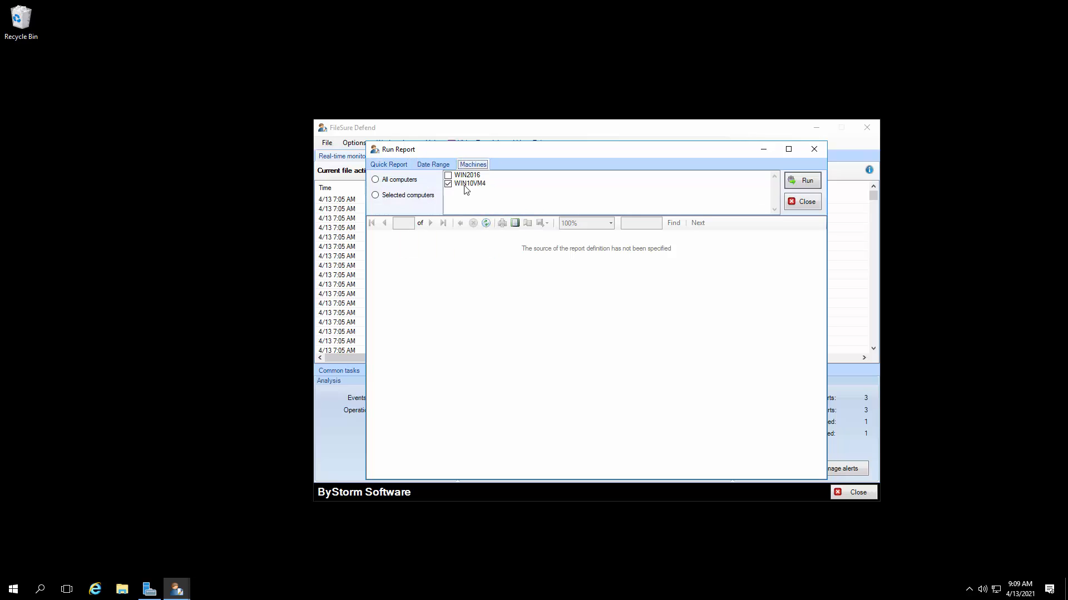
{"action": "left_click", "coordinate": [806, 183]}
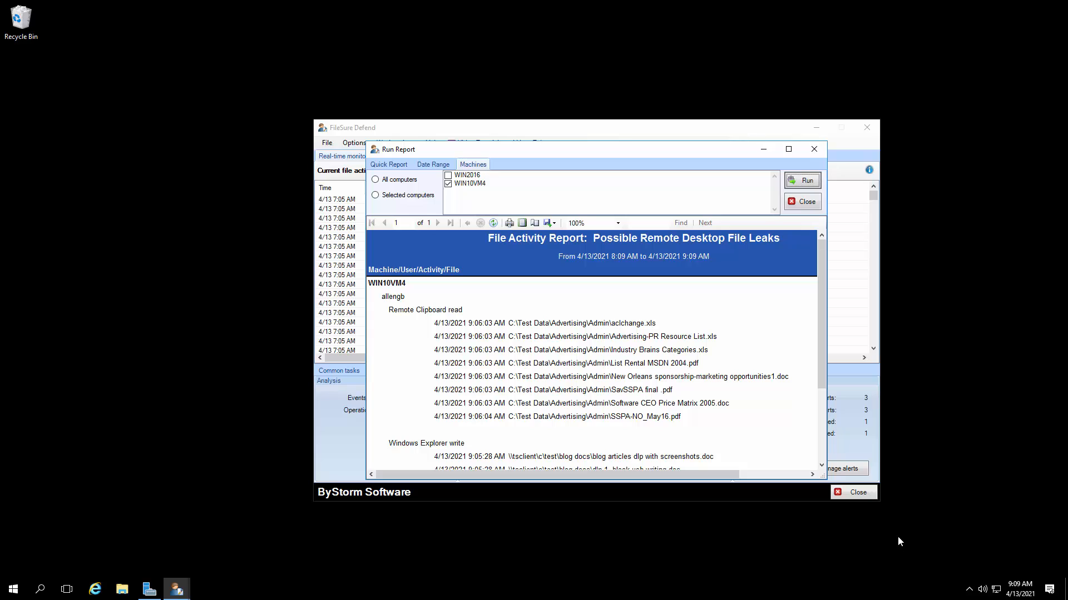
Step: Read the remote clipboard and Windows Explorer entries to the end of the leaks report, enlarging its window, and close it
{"action": "scroll", "coordinate": [678, 367], "scroll_direction": "down", "scroll_amount": 1}
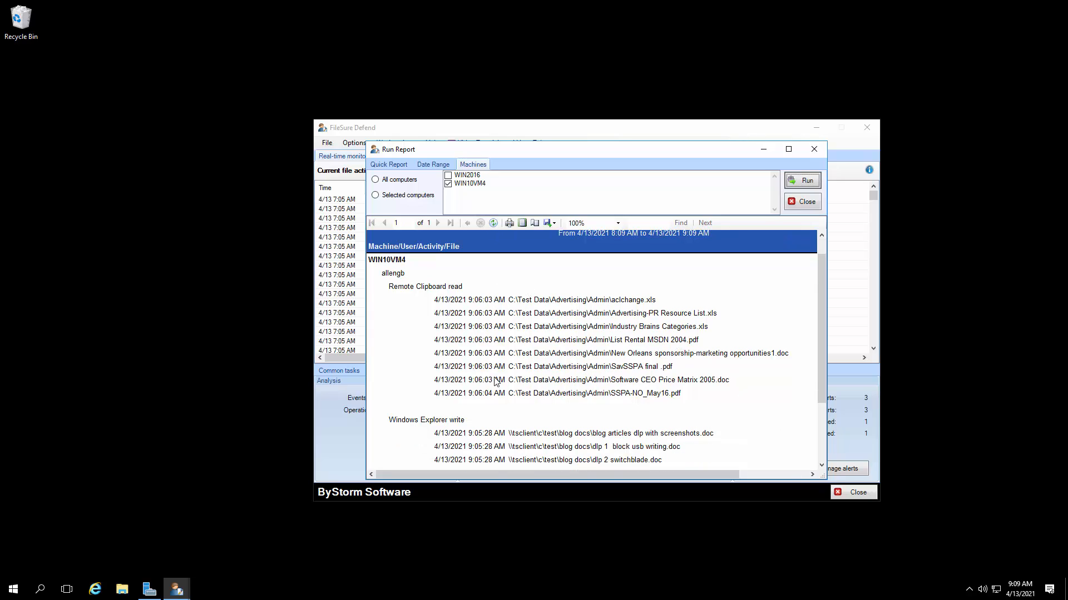
{"action": "scroll", "coordinate": [495, 381], "scroll_direction": "down", "scroll_amount": 4}
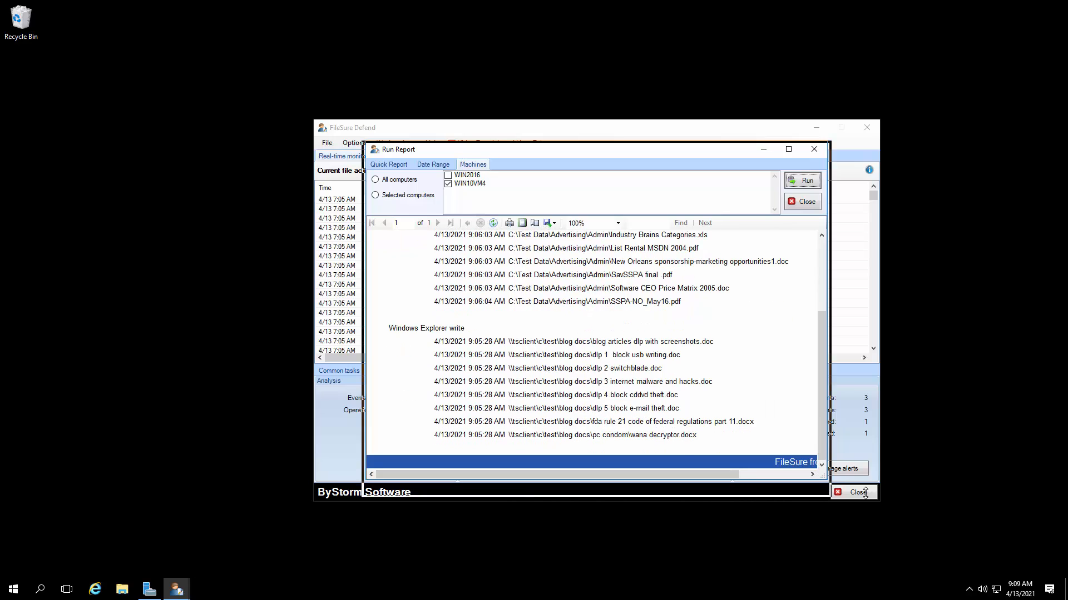
{"action": "left_click_drag", "start_coordinate": [817, 479], "coordinate": [906, 511]}
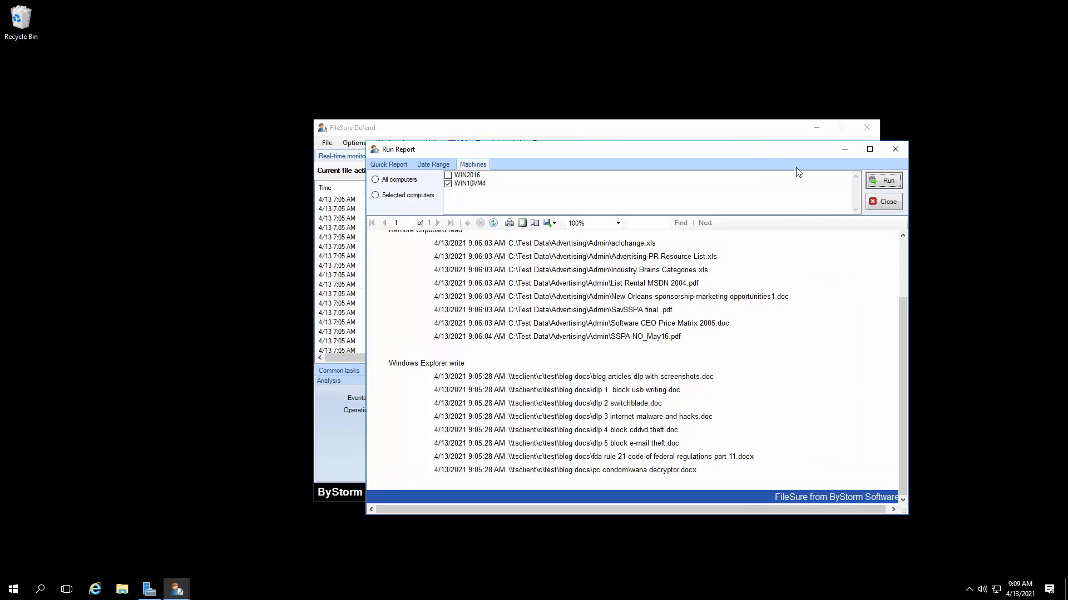
{"action": "left_click", "coordinate": [888, 203]}
Step: Run the "User Activity Report: Files Accessed Remotely" for the previous hour
{"action": "left_click", "coordinate": [683, 448]}
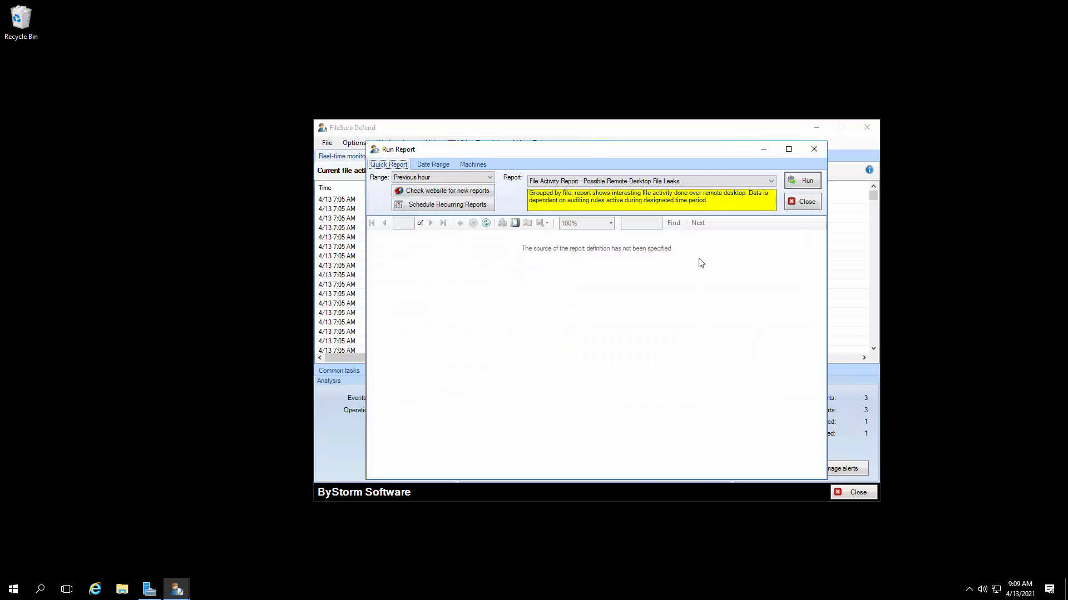
{"action": "left_click", "coordinate": [771, 182]}
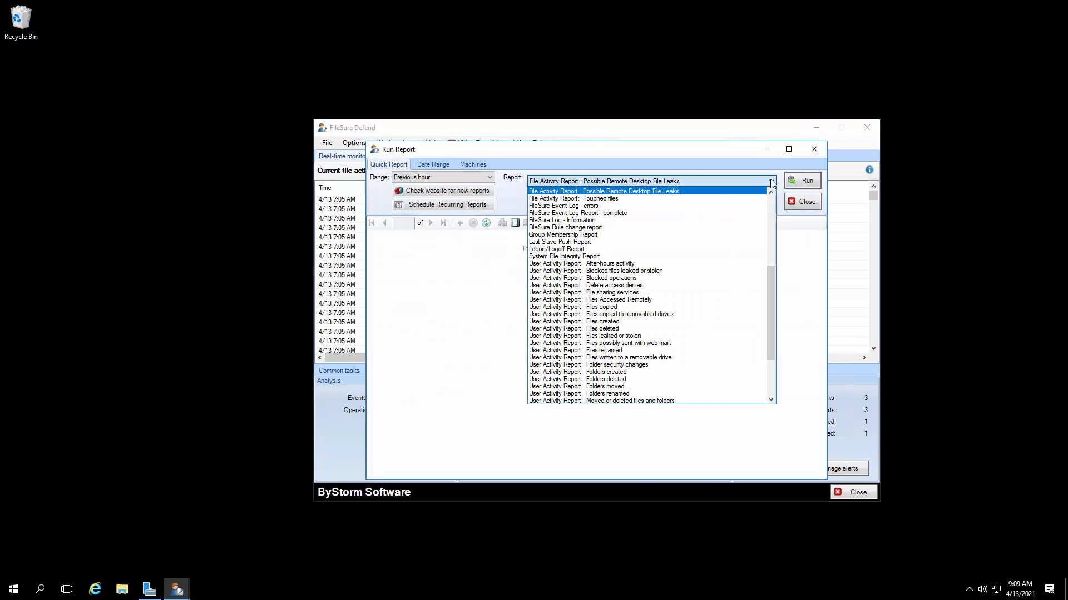
{"action": "left_click_drag", "start_coordinate": [773, 282], "coordinate": [774, 289]}
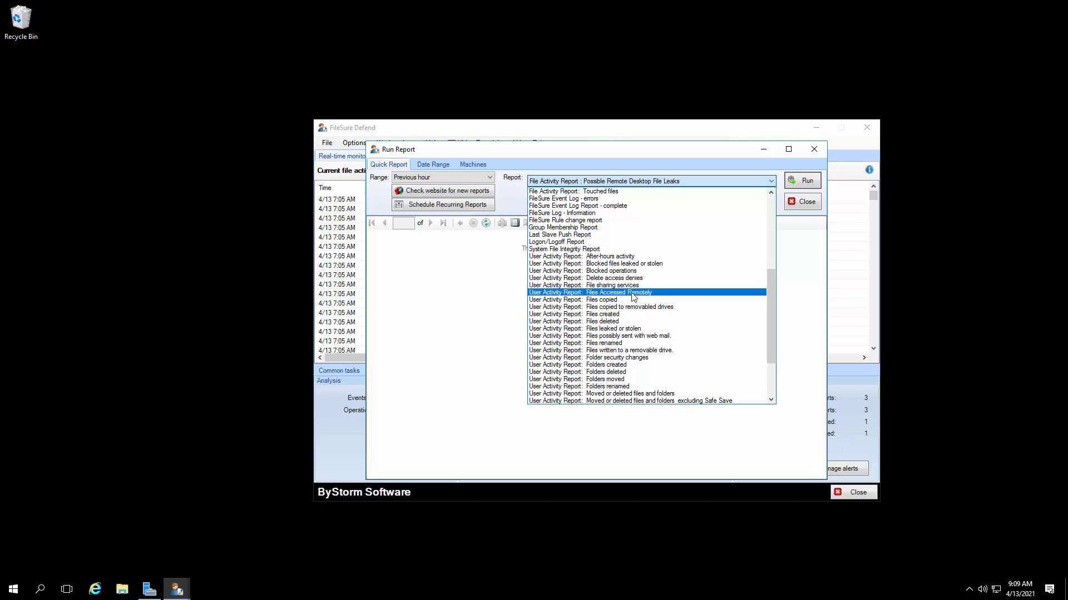
{"action": "left_click", "coordinate": [632, 294]}
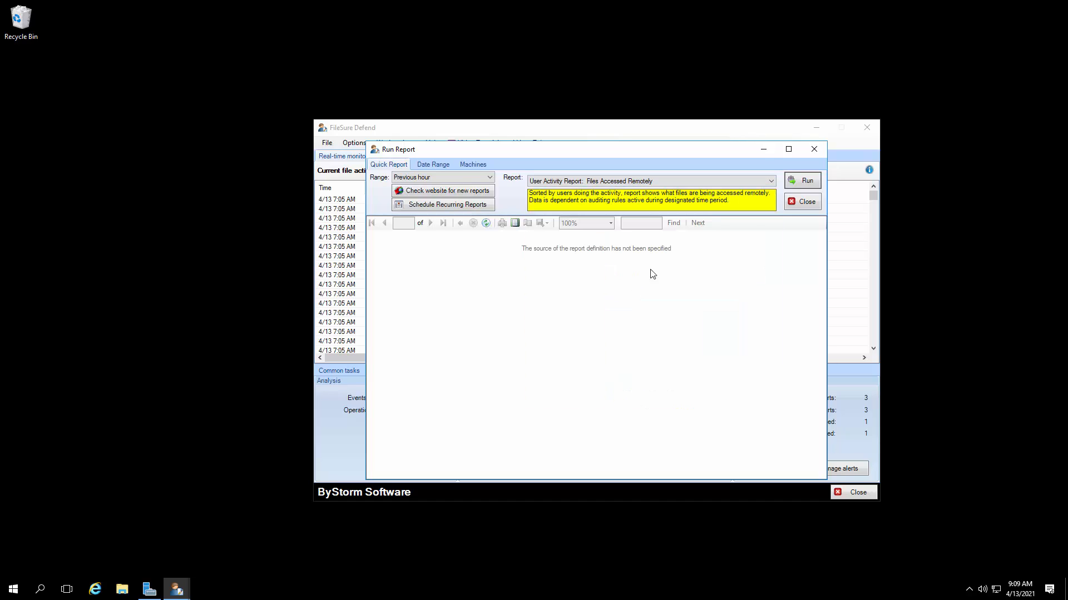
{"action": "left_click", "coordinate": [793, 181]}
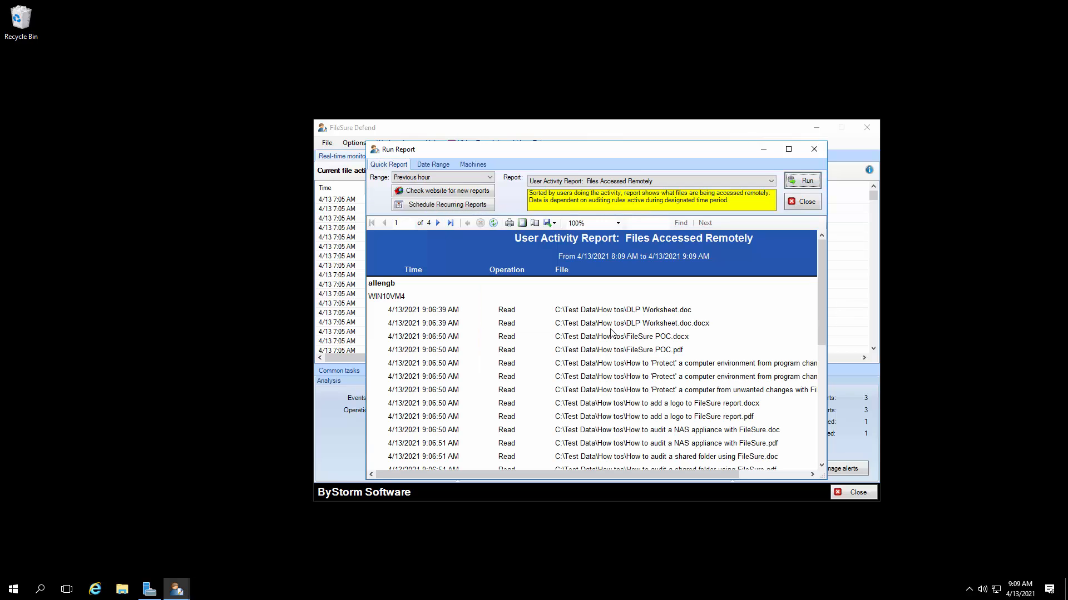
Step: Look through the pages of the Files Accessed Remotely report and close the report window
{"action": "scroll", "coordinate": [611, 332], "scroll_direction": "down", "scroll_amount": 10}
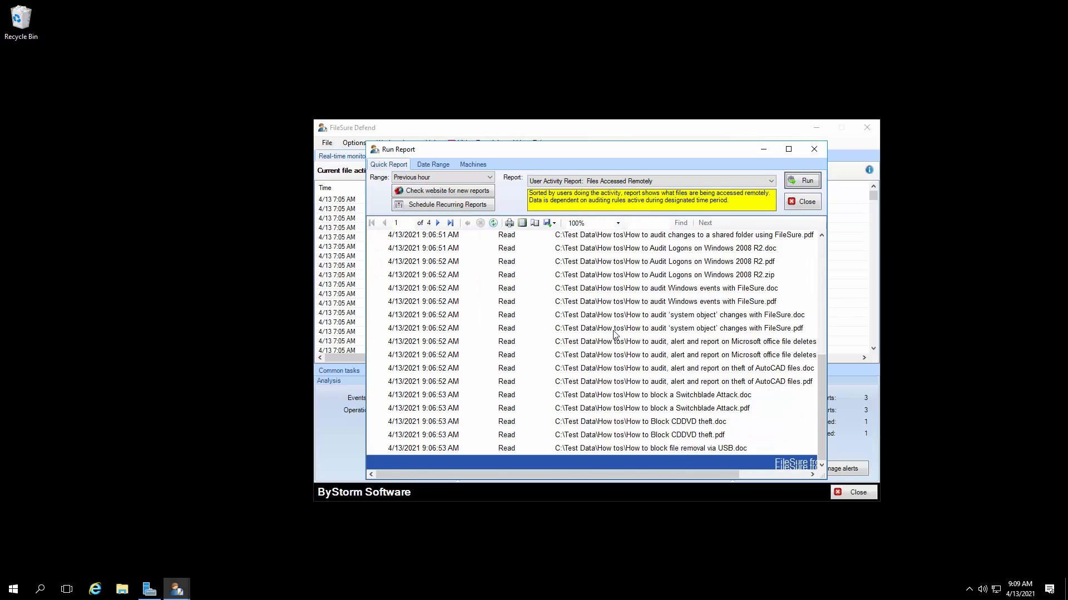
{"action": "scroll", "coordinate": [614, 332], "scroll_direction": "down", "scroll_amount": 3}
{"action": "scroll", "coordinate": [611, 332], "scroll_direction": "up", "scroll_amount": 10}
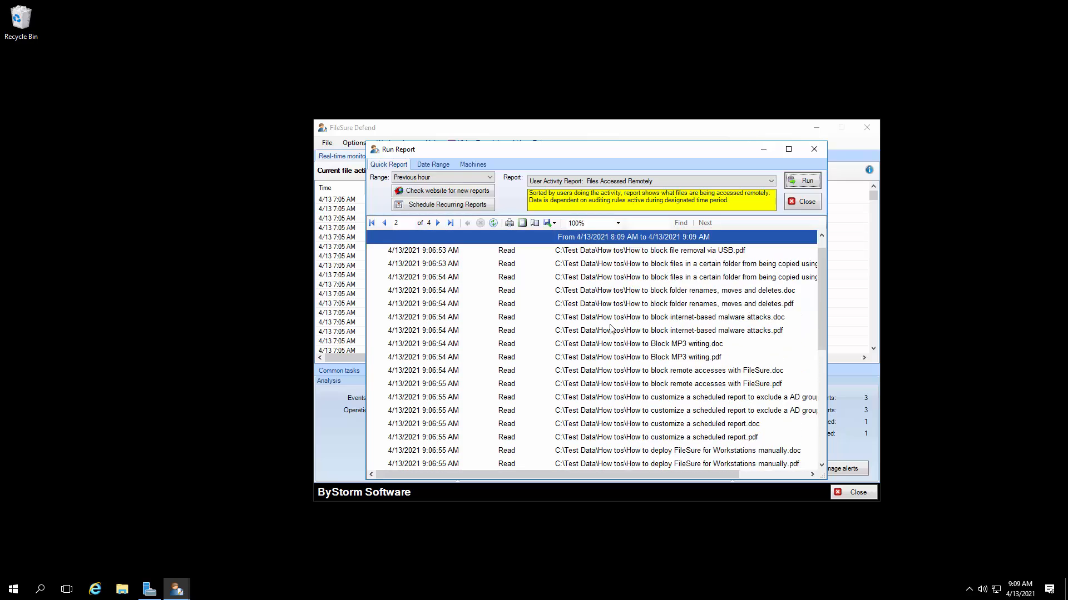
{"action": "scroll", "coordinate": [611, 332], "scroll_direction": "up", "scroll_amount": 5}
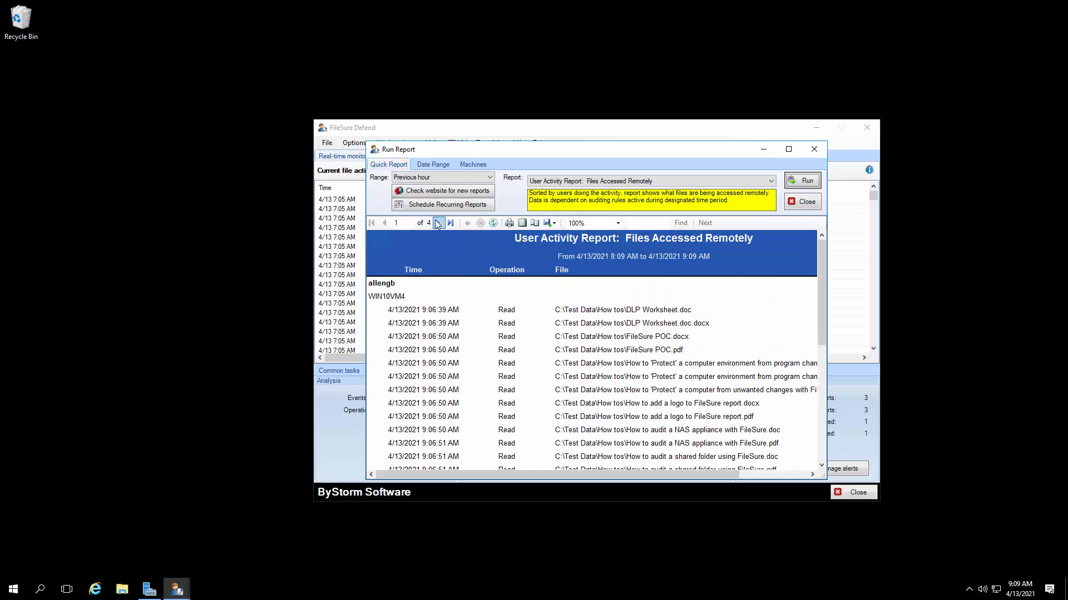
{"action": "left_click", "coordinate": [438, 223]}
{"action": "left_click", "coordinate": [438, 223]}
{"action": "left_click", "coordinate": [438, 223]}
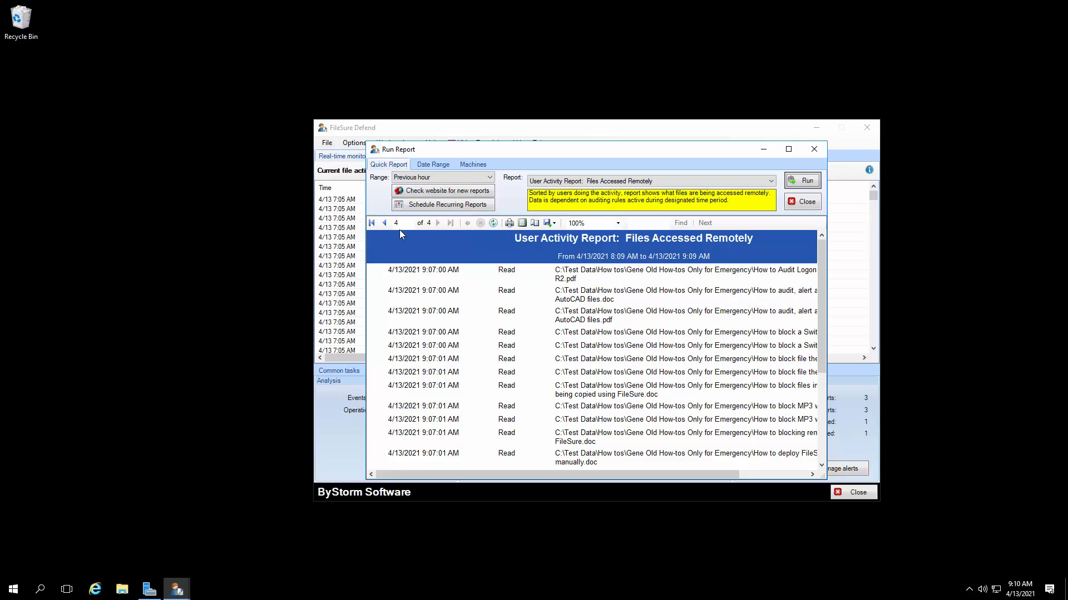
{"action": "left_click", "coordinate": [384, 222]}
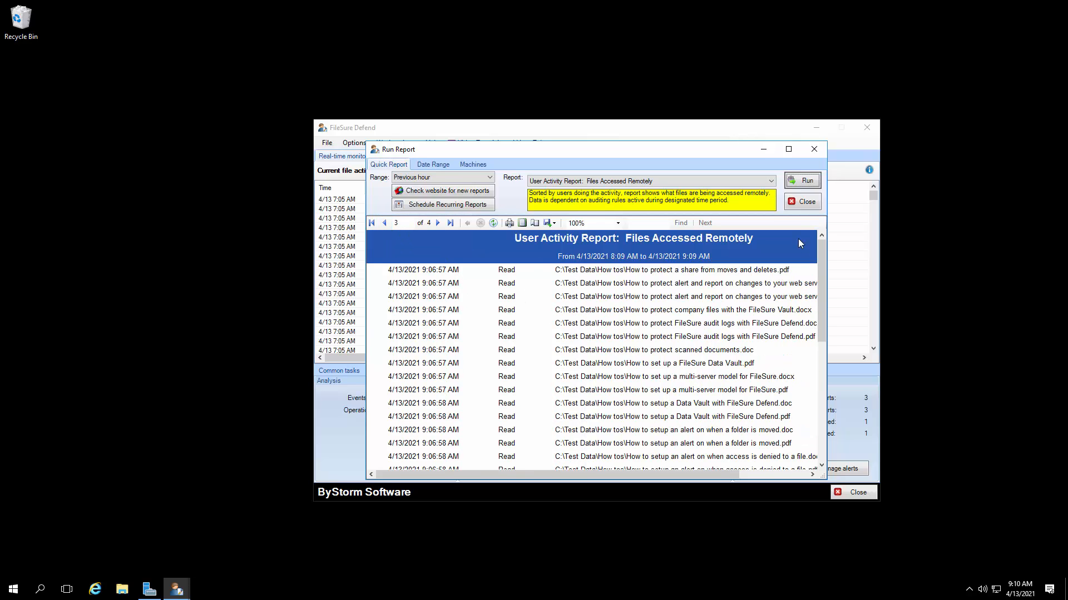
{"action": "left_click", "coordinate": [802, 202]}
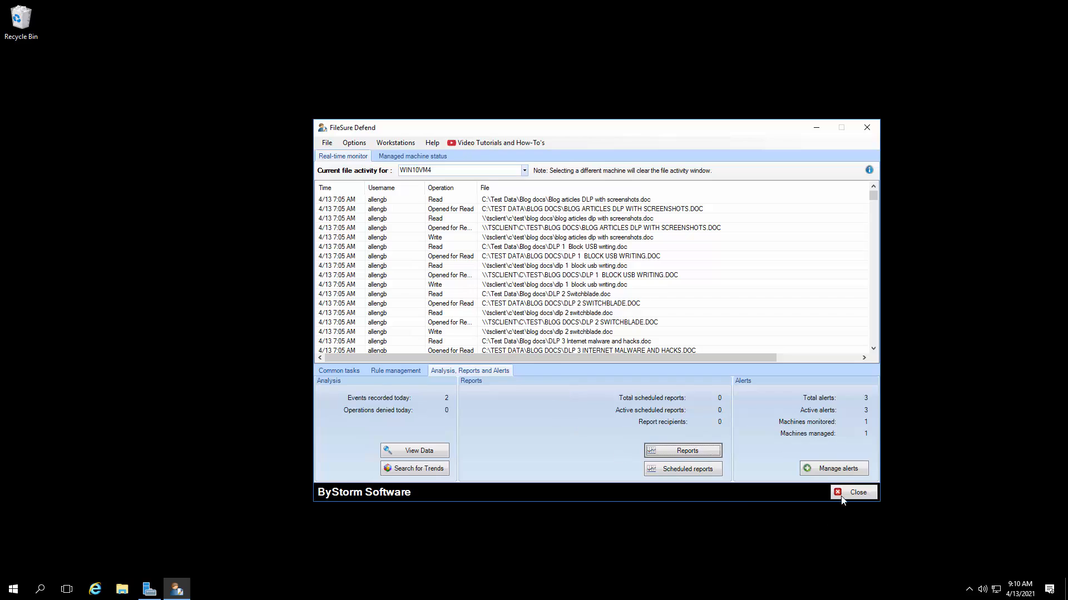
Step: Review the configured Remote Desktop alerts for WIN10VM4, narrowing the machine column, and close the alert manager
{"action": "left_click", "coordinate": [839, 468]}
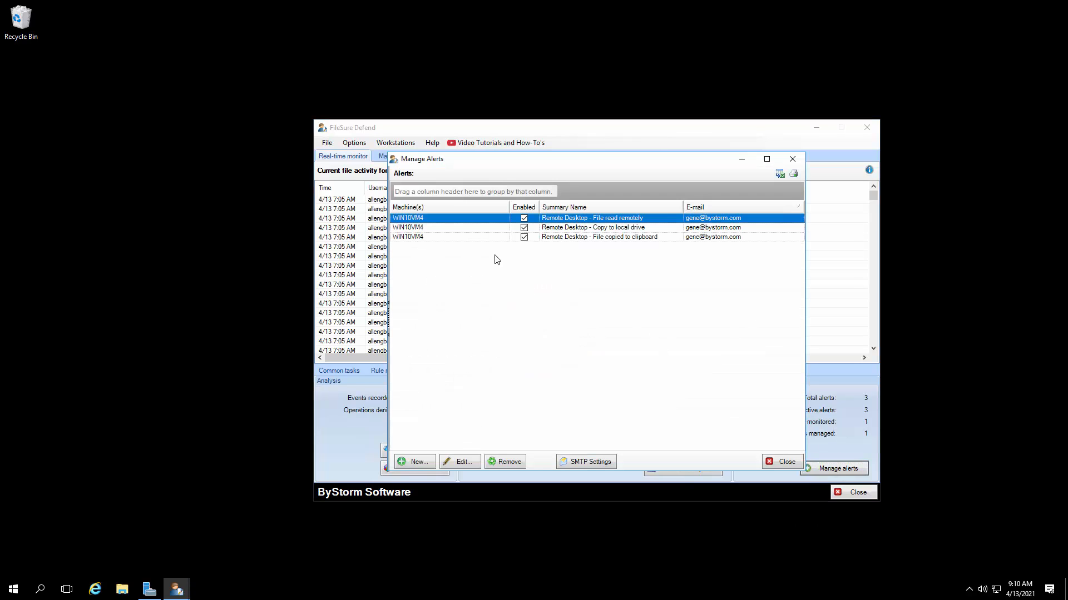
{"action": "left_click_drag", "start_coordinate": [510, 208], "coordinate": [483, 219]}
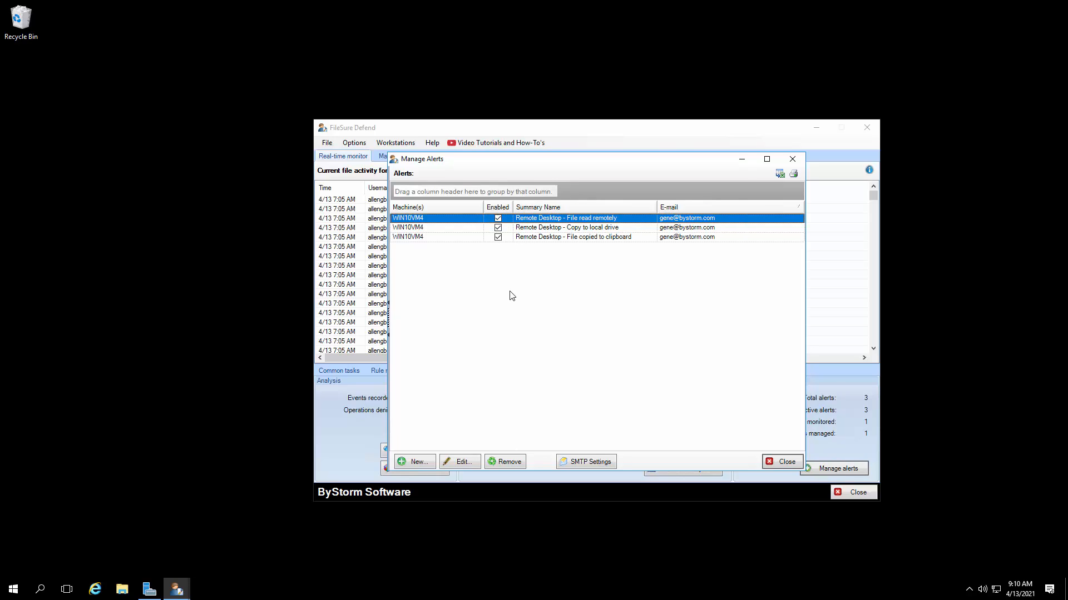
{"action": "left_click", "coordinate": [787, 462]}
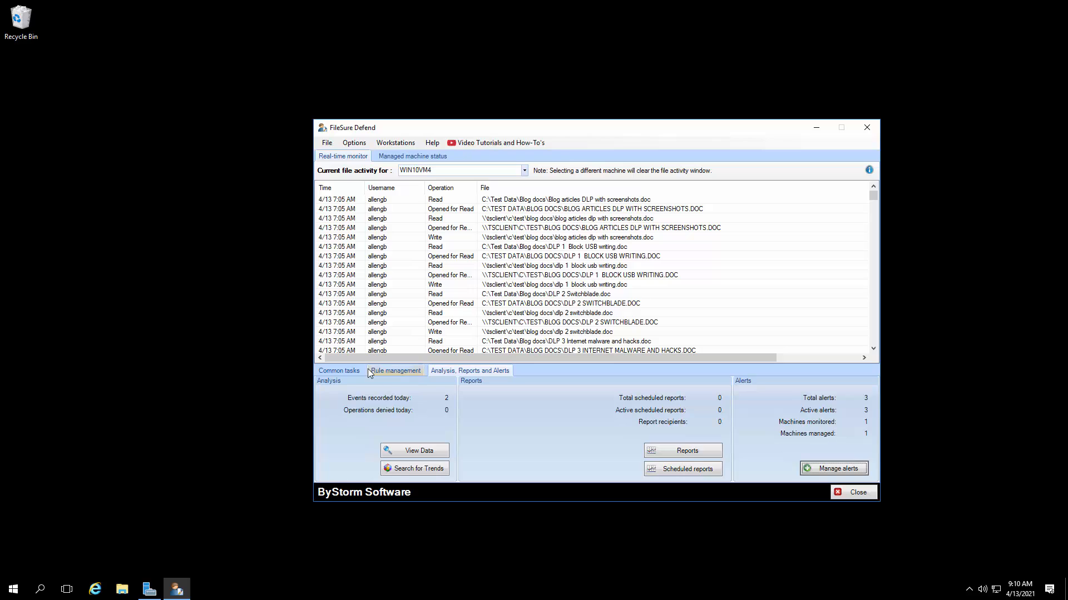
Step: Open the recorded data viewer and set its log source to the remote computer WIN10VM4 only, excluding the local computer
{"action": "left_click", "coordinate": [345, 371]}
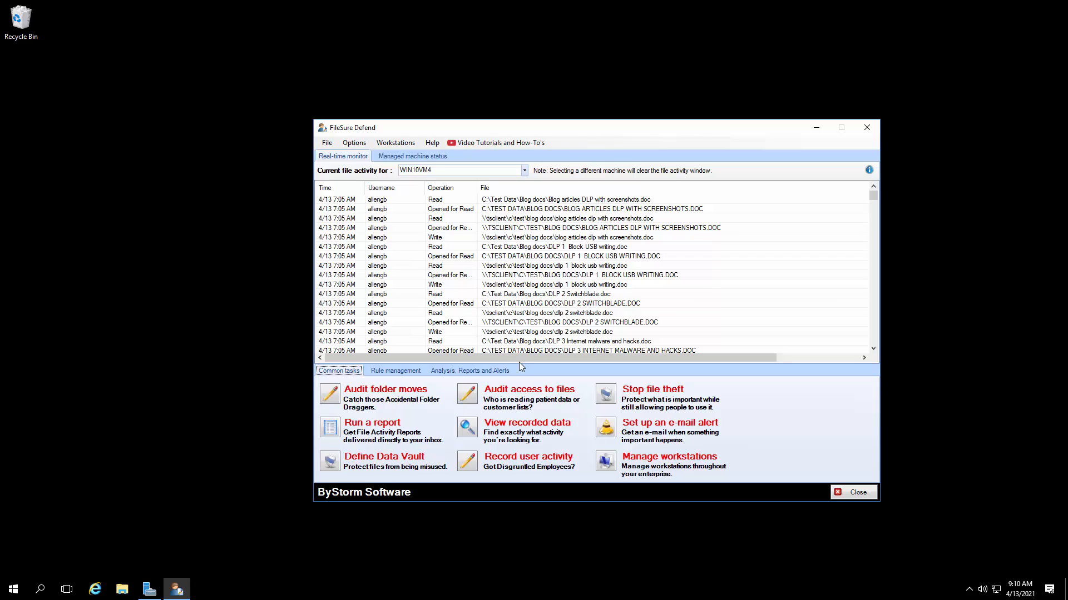
{"action": "left_click", "coordinate": [476, 371]}
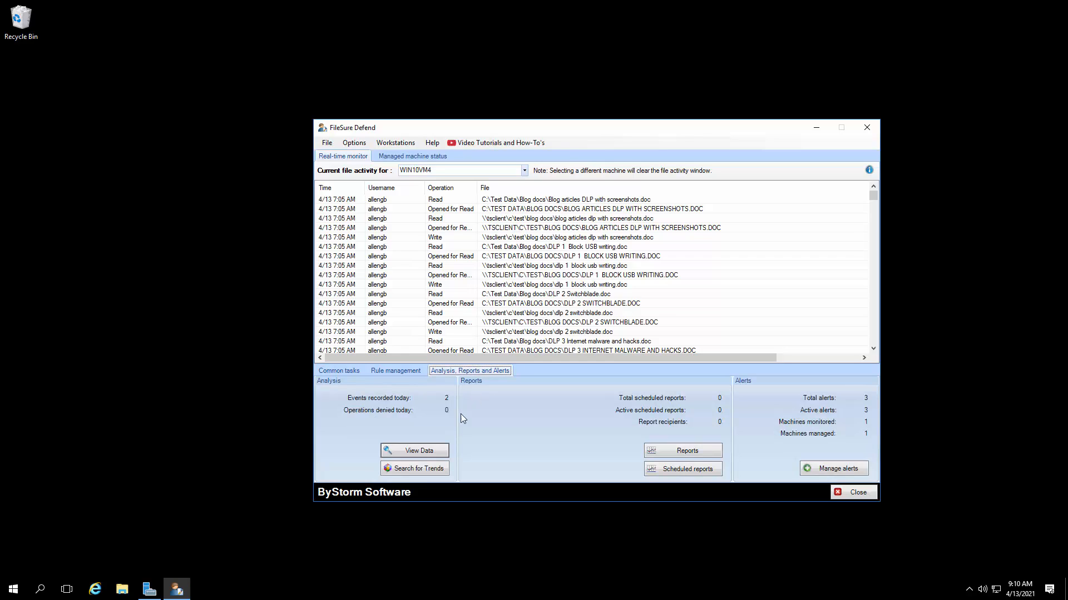
{"action": "left_click", "coordinate": [426, 454]}
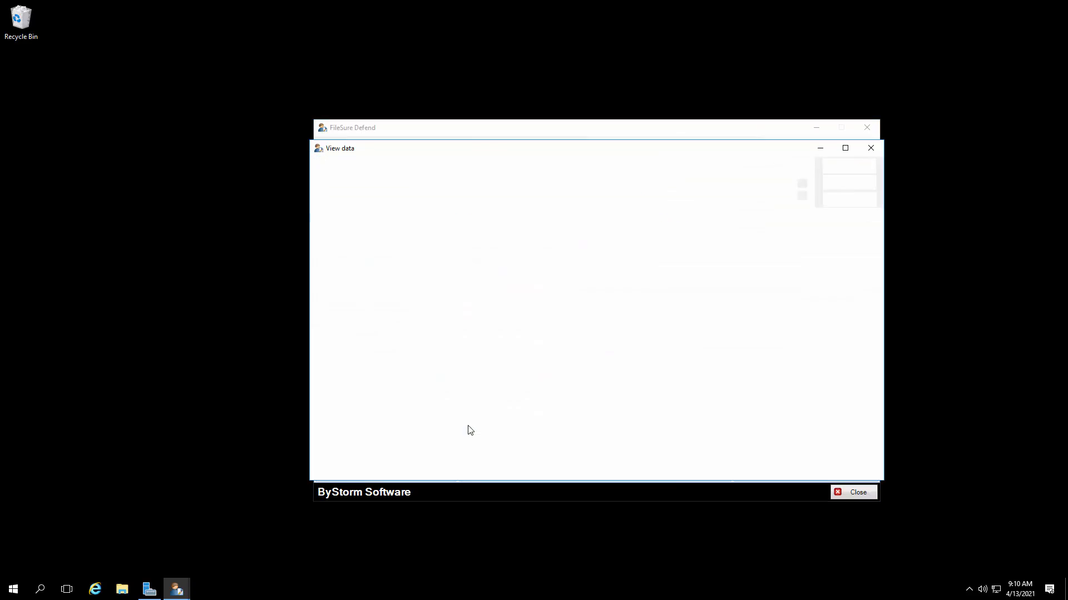
{"action": "left_click", "coordinate": [349, 186]}
{"action": "left_click", "coordinate": [344, 199]}
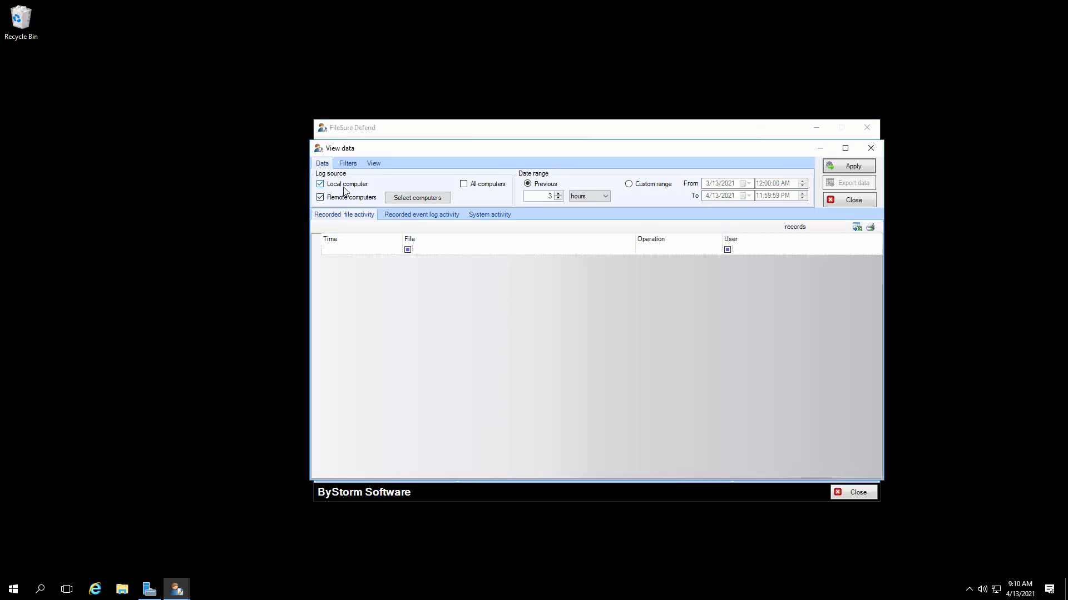
{"action": "left_click", "coordinate": [403, 202]}
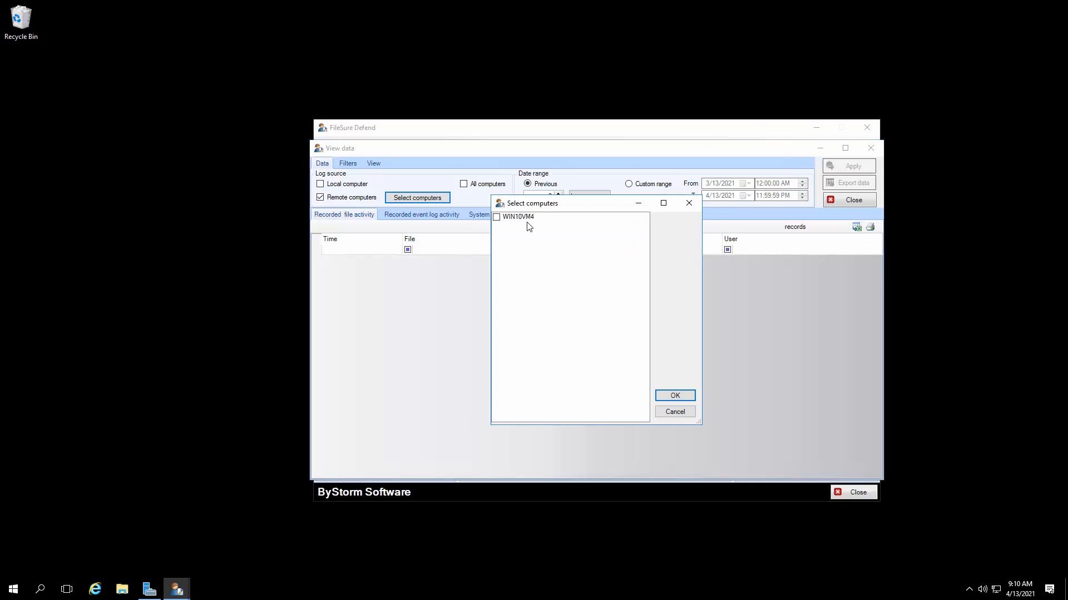
{"action": "left_click", "coordinate": [526, 220]}
{"action": "left_click", "coordinate": [687, 398]}
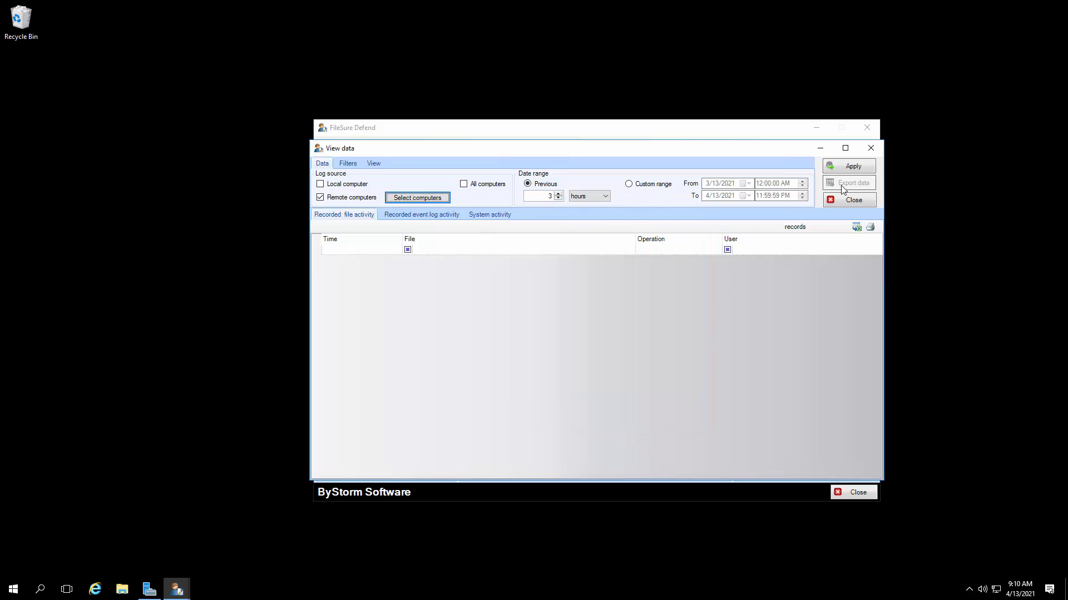
Step: Load the recorded file activity, include Read operations in the operation filters, reapply, and look through the resulting records
{"action": "left_click", "coordinate": [853, 169]}
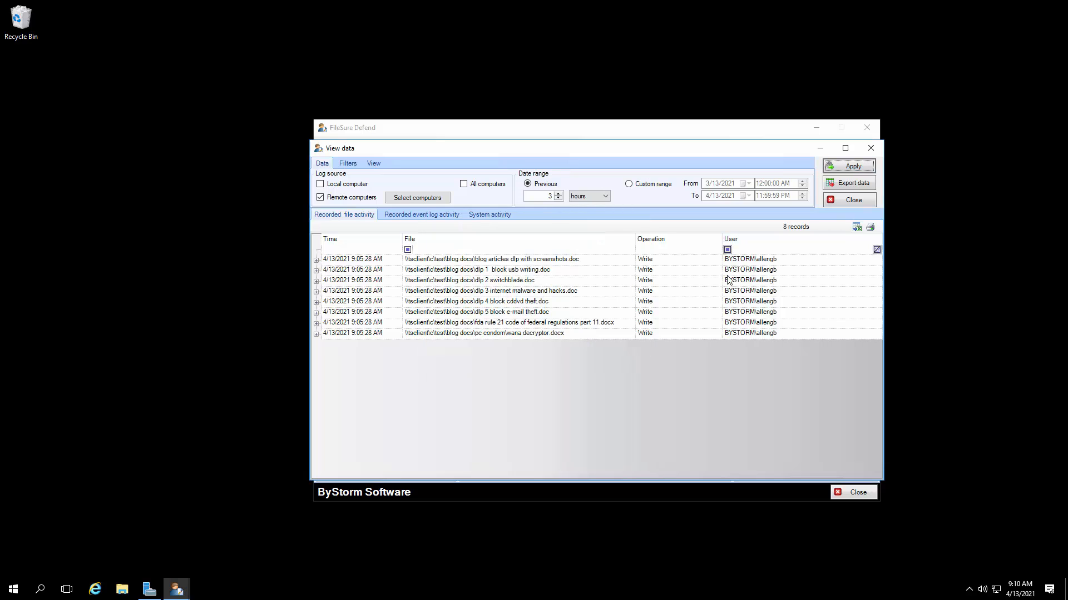
{"action": "left_click", "coordinate": [347, 163]}
{"action": "left_click", "coordinate": [499, 197]}
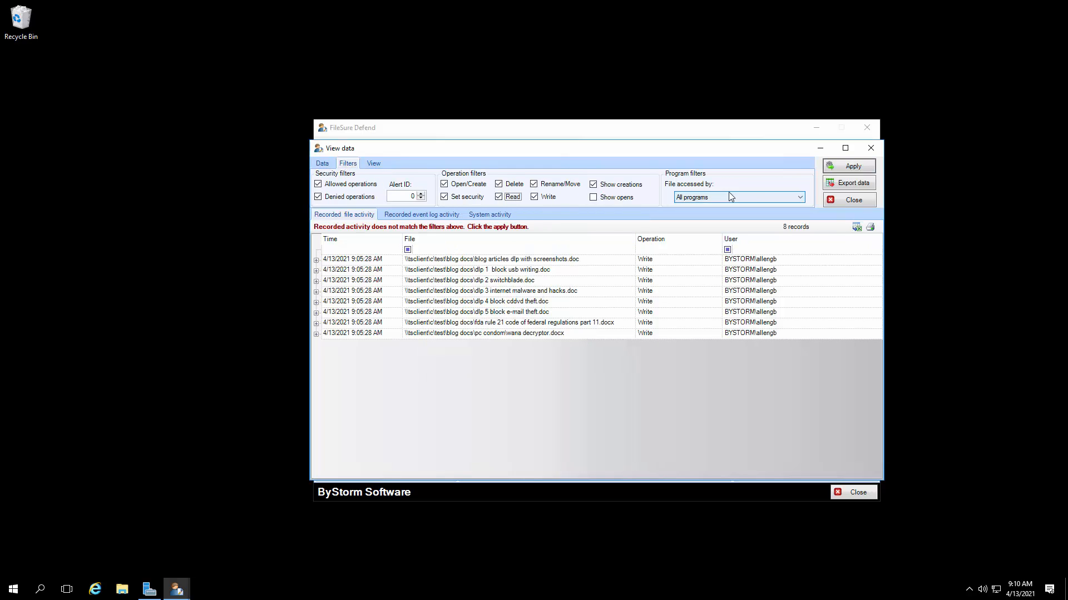
{"action": "left_click", "coordinate": [849, 166]}
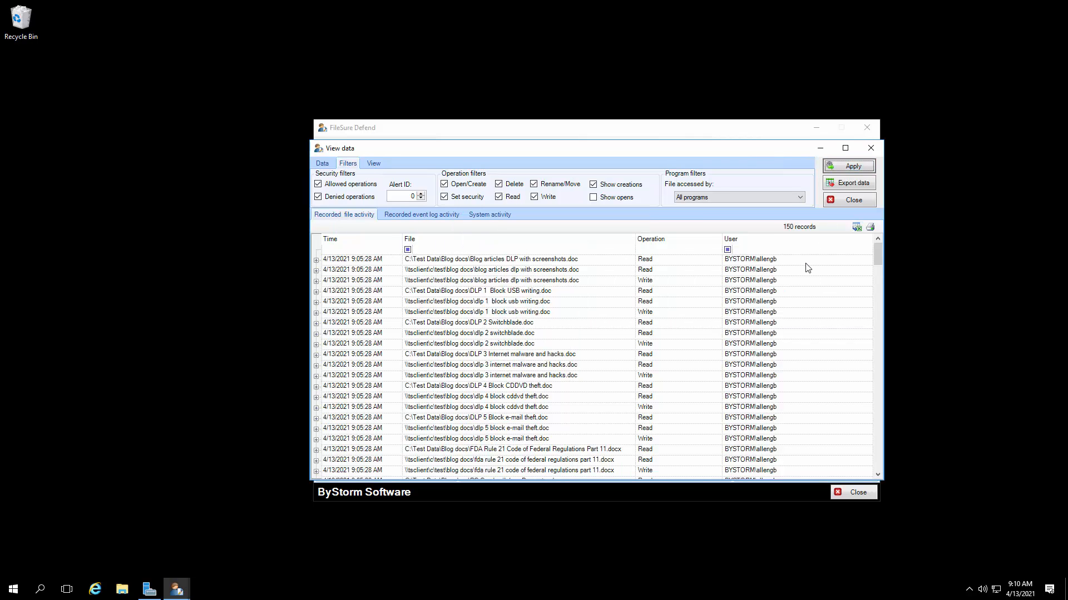
{"action": "scroll", "coordinate": [673, 362], "scroll_direction": "down", "scroll_amount": 12}
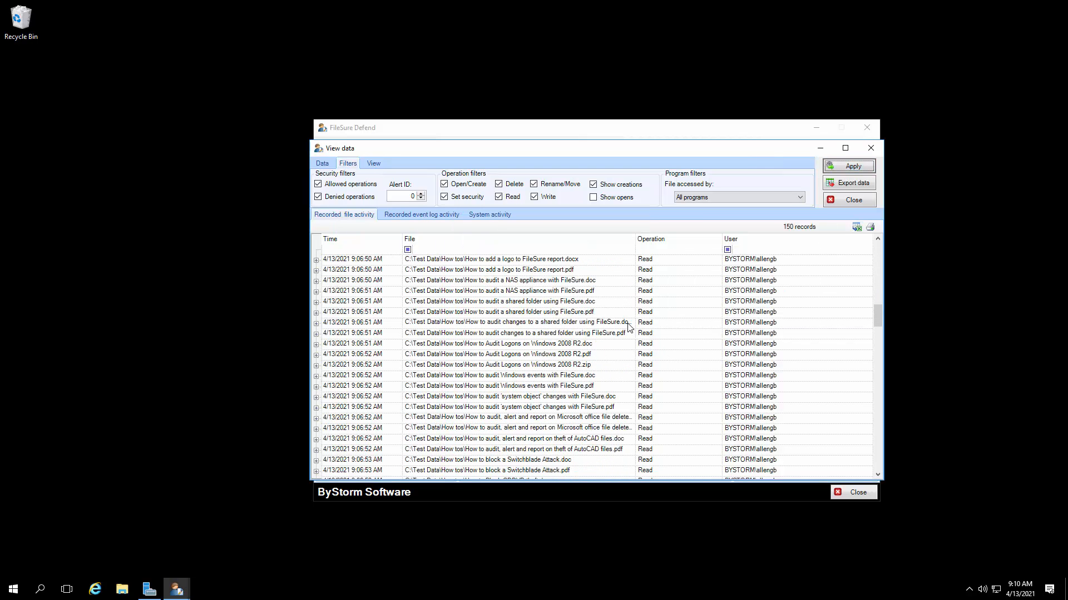
{"action": "scroll", "coordinate": [629, 327], "scroll_direction": "down", "scroll_amount": 12}
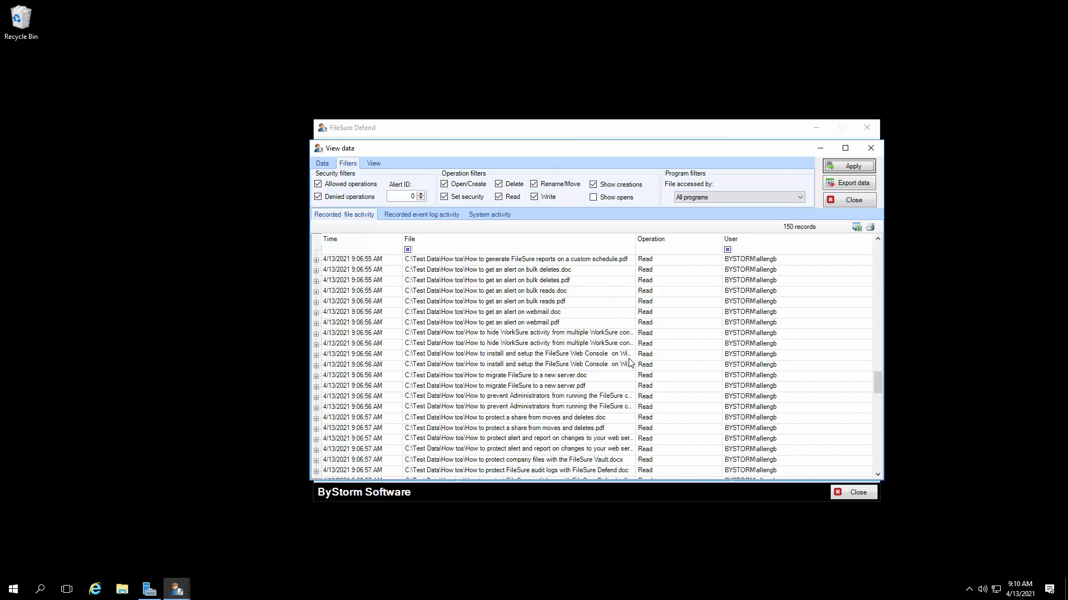
{"action": "scroll", "coordinate": [630, 362], "scroll_direction": "up", "scroll_amount": 20}
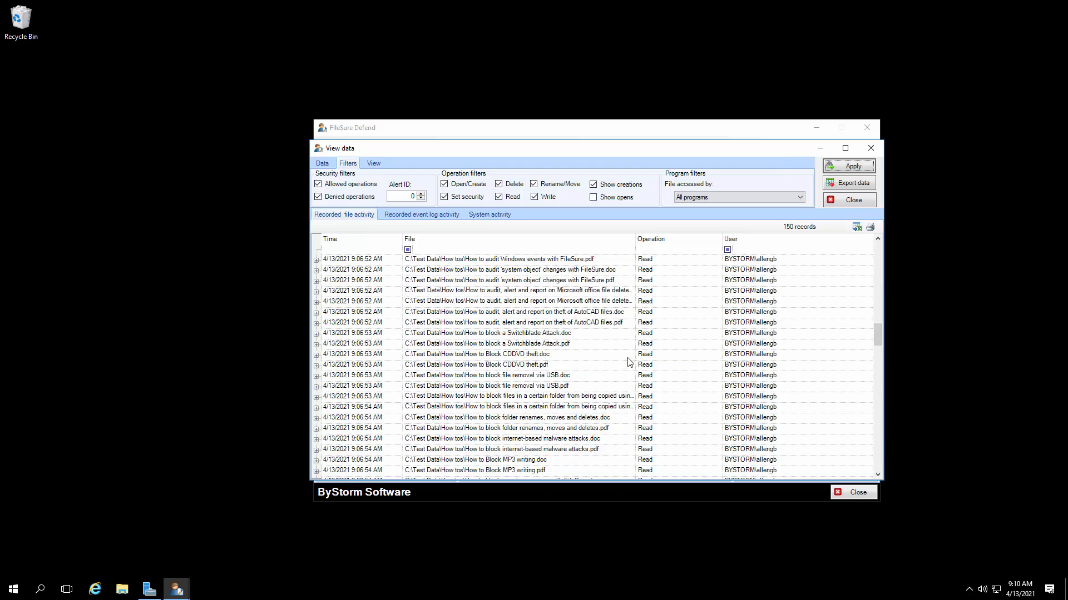
Step: Examine the recorded system activity of WIN10VM4, including the lock, remote connect and unlock entries, and close the data viewer
{"action": "left_click", "coordinate": [490, 216]}
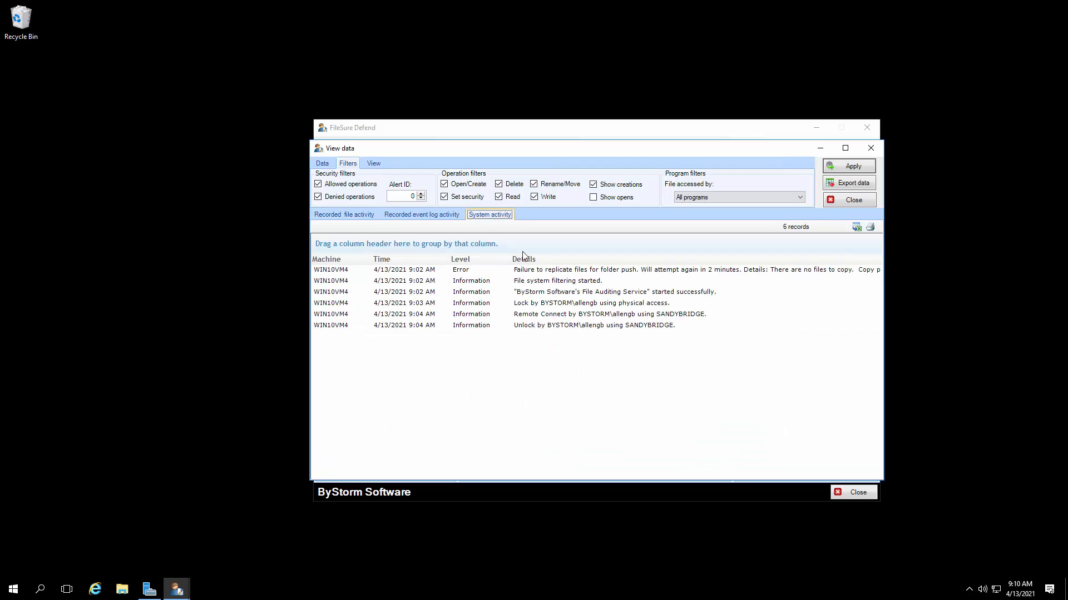
{"action": "left_click", "coordinate": [573, 279]}
{"action": "left_click", "coordinate": [590, 290]}
{"action": "left_click", "coordinate": [586, 303]}
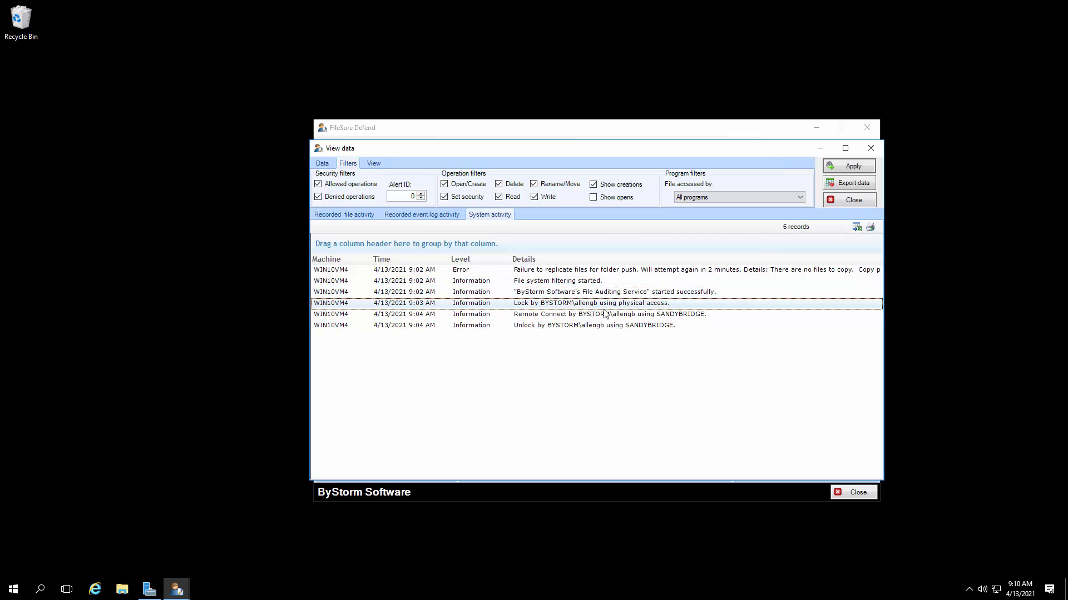
{"action": "left_click", "coordinate": [605, 314]}
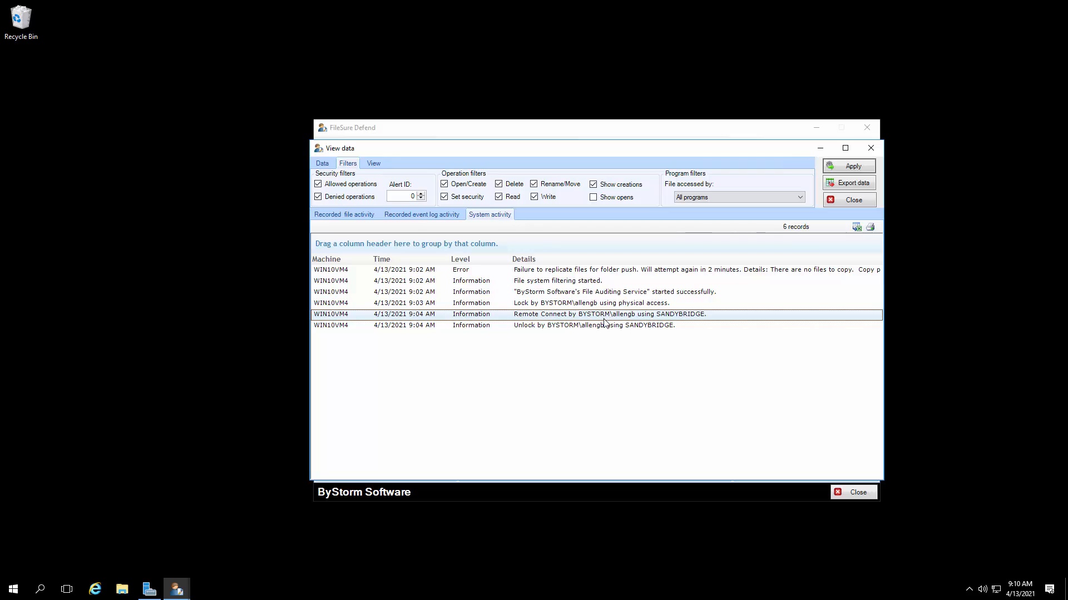
{"action": "left_click", "coordinate": [605, 326]}
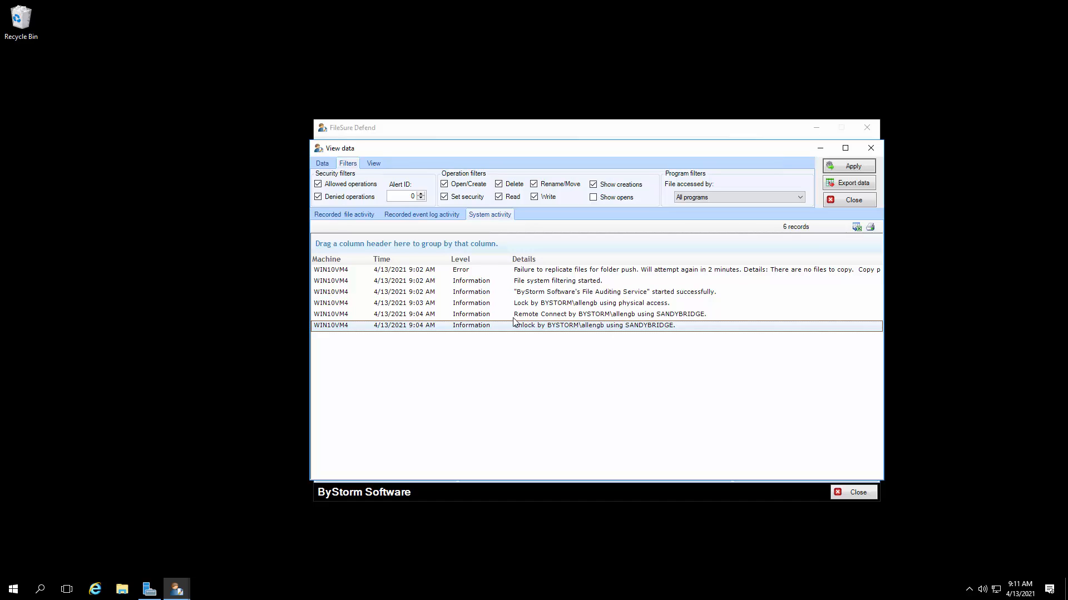
{"action": "left_click", "coordinate": [837, 199]}
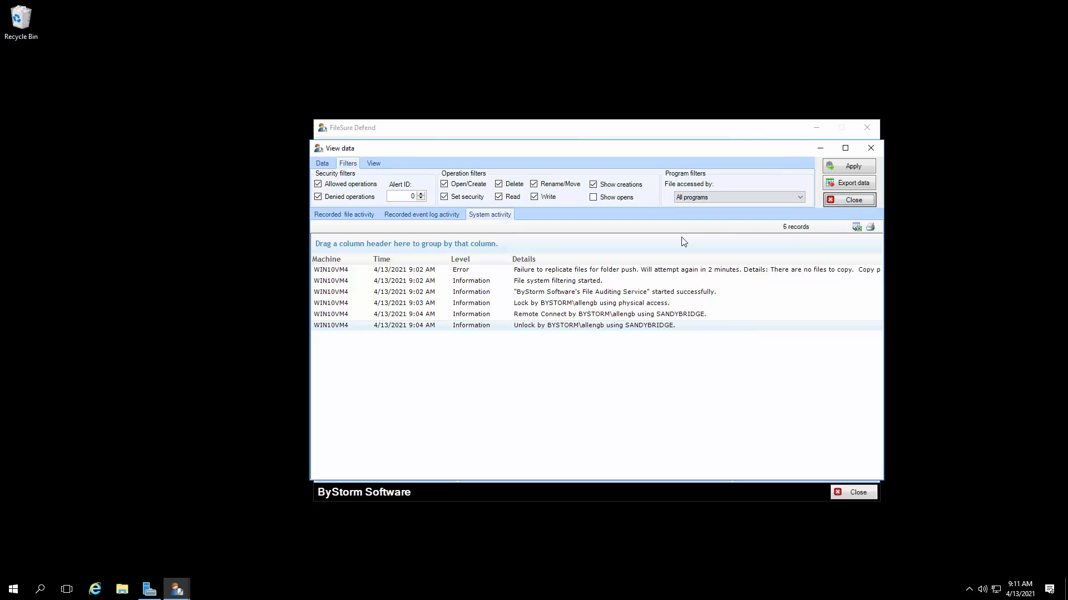
{"action": "left_click", "coordinate": [834, 201]}
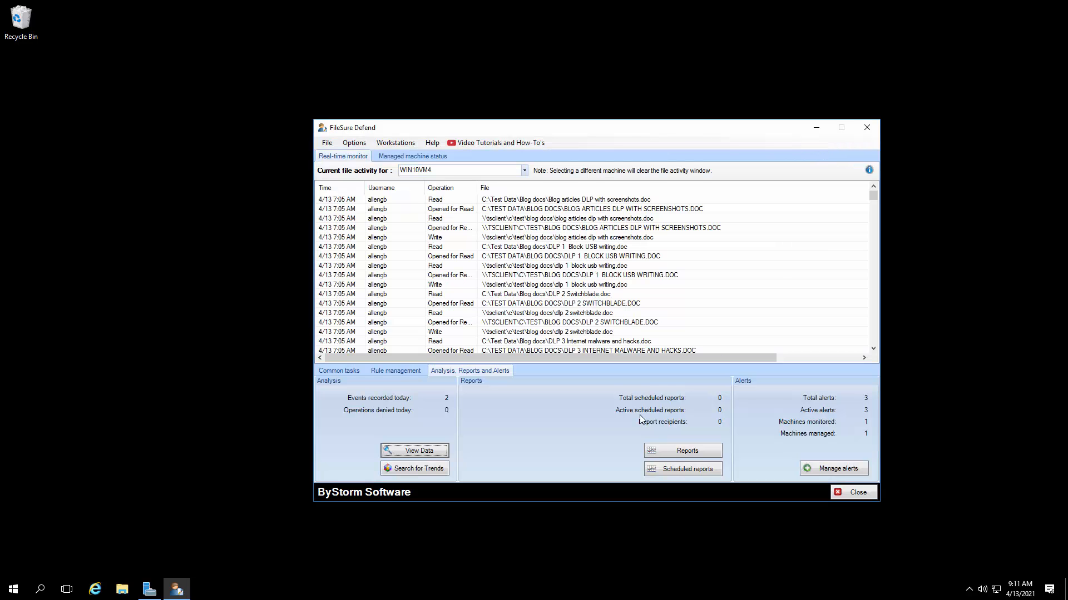
Step: Review the options for a new scheduled report job, cancel it, close the report scheduler and show the common tasks
{"action": "left_click", "coordinate": [690, 468]}
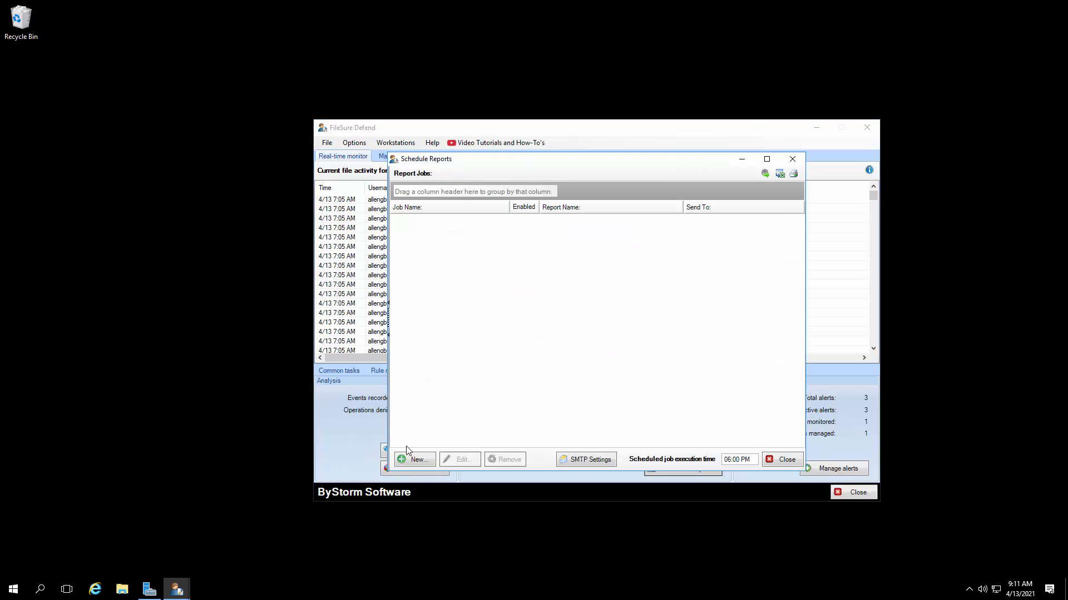
{"action": "left_click", "coordinate": [417, 461]}
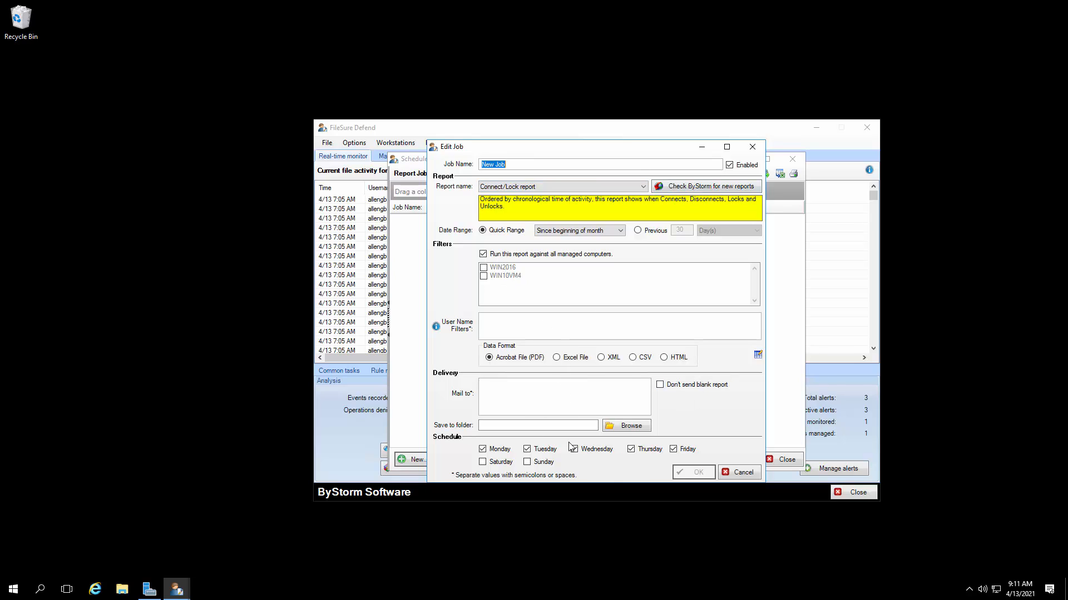
{"action": "left_click", "coordinate": [742, 472]}
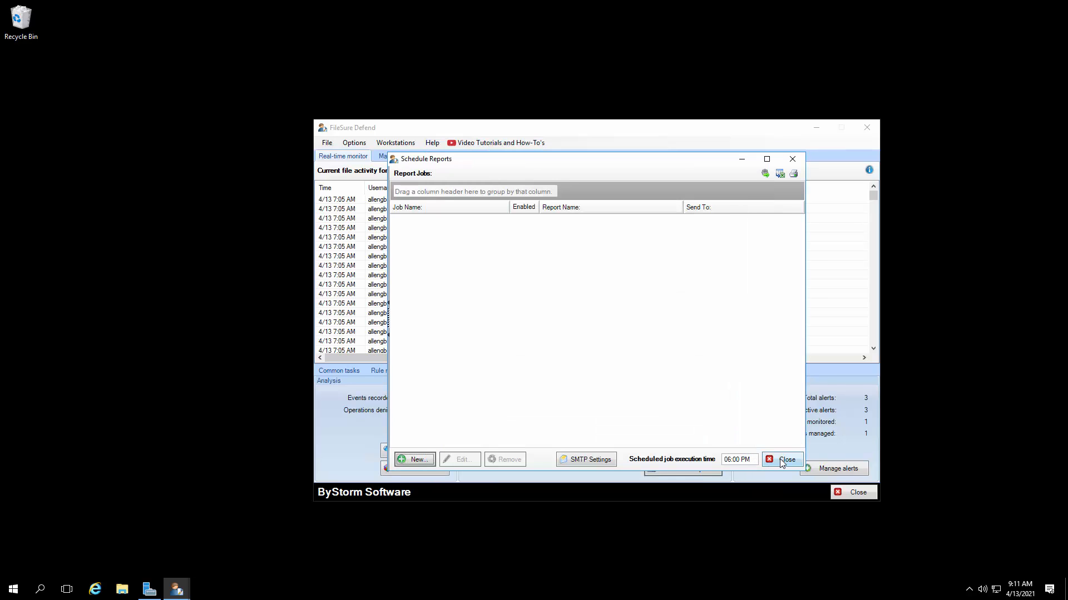
{"action": "left_click", "coordinate": [783, 461]}
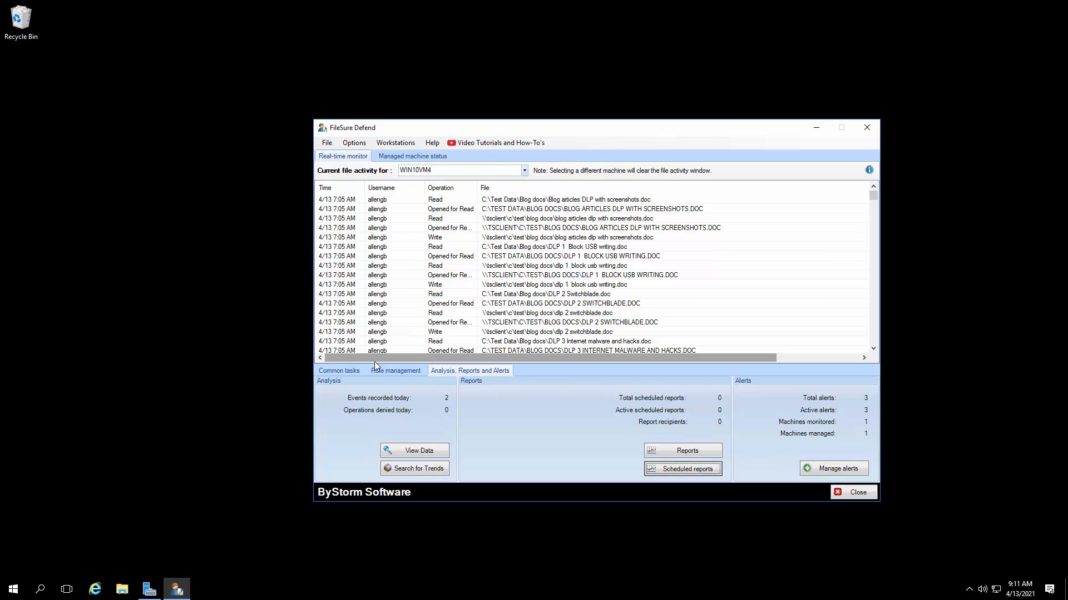
{"action": "left_click", "coordinate": [356, 372]}
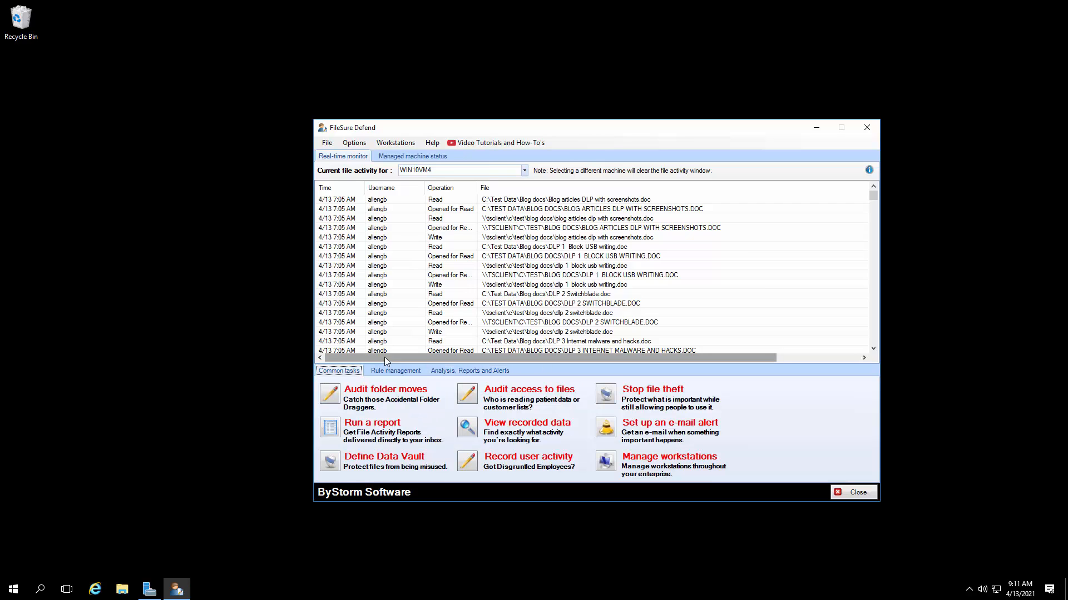